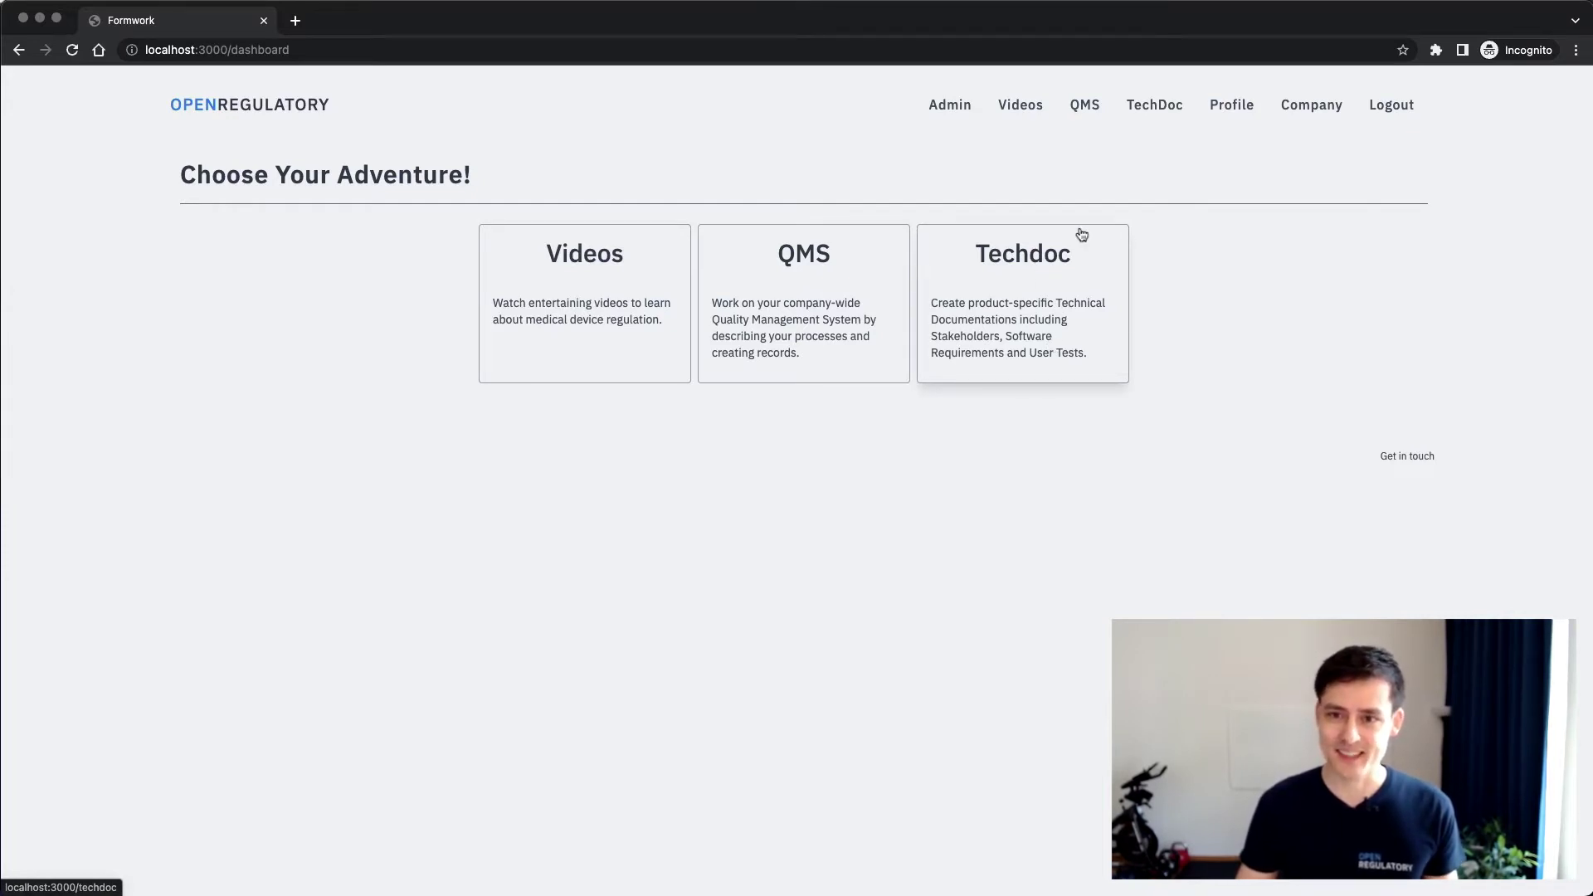
left_click(1077, 292)
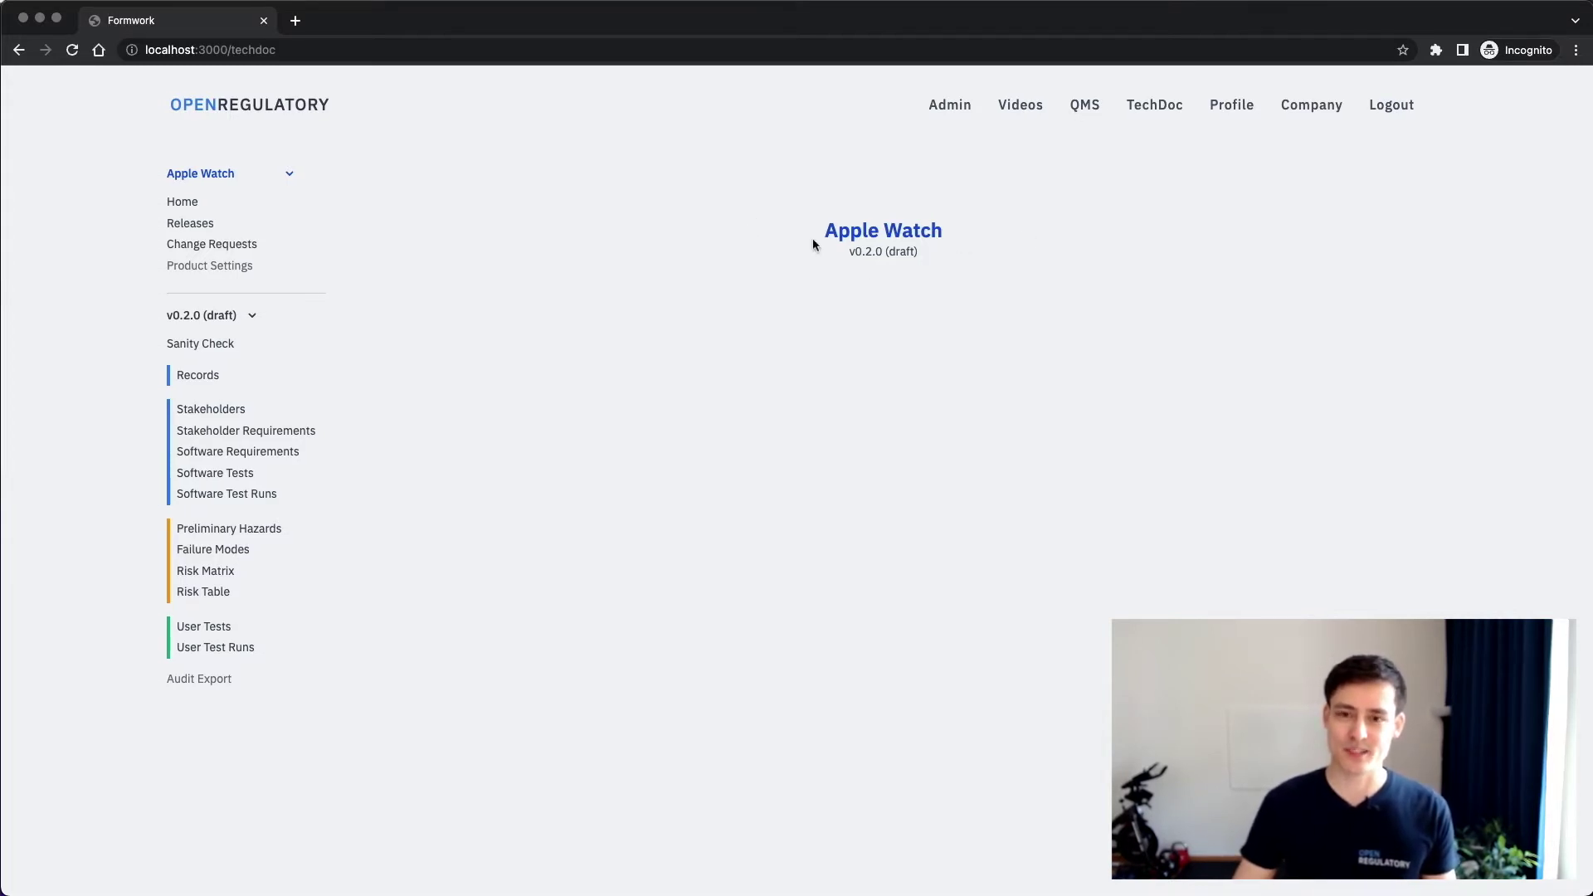
left_click_drag(828, 229, 979, 233)
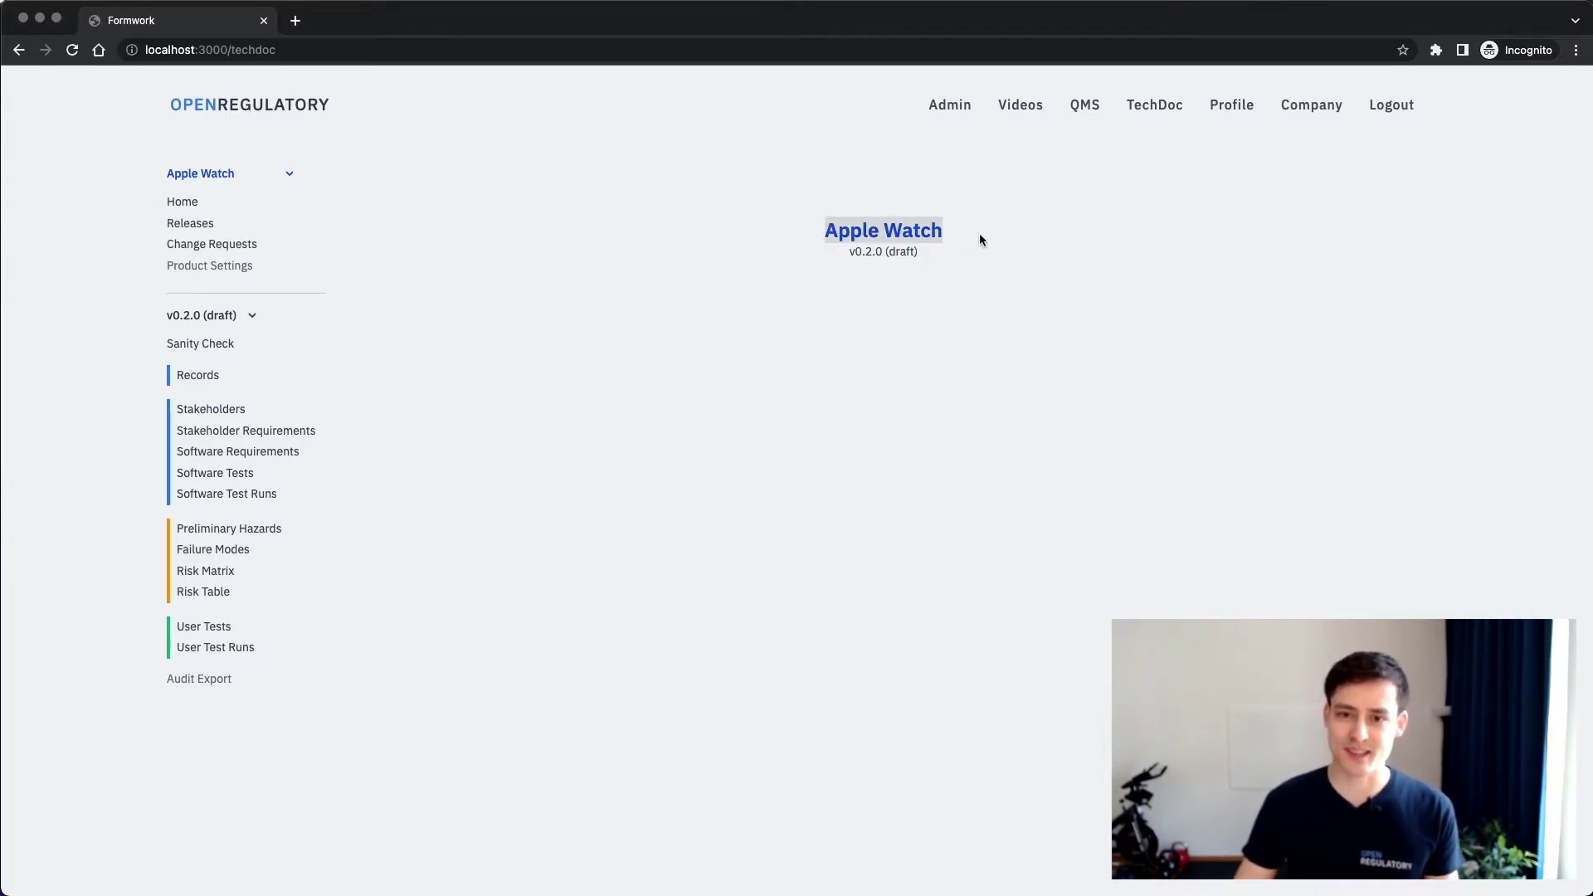
left_click(975, 235)
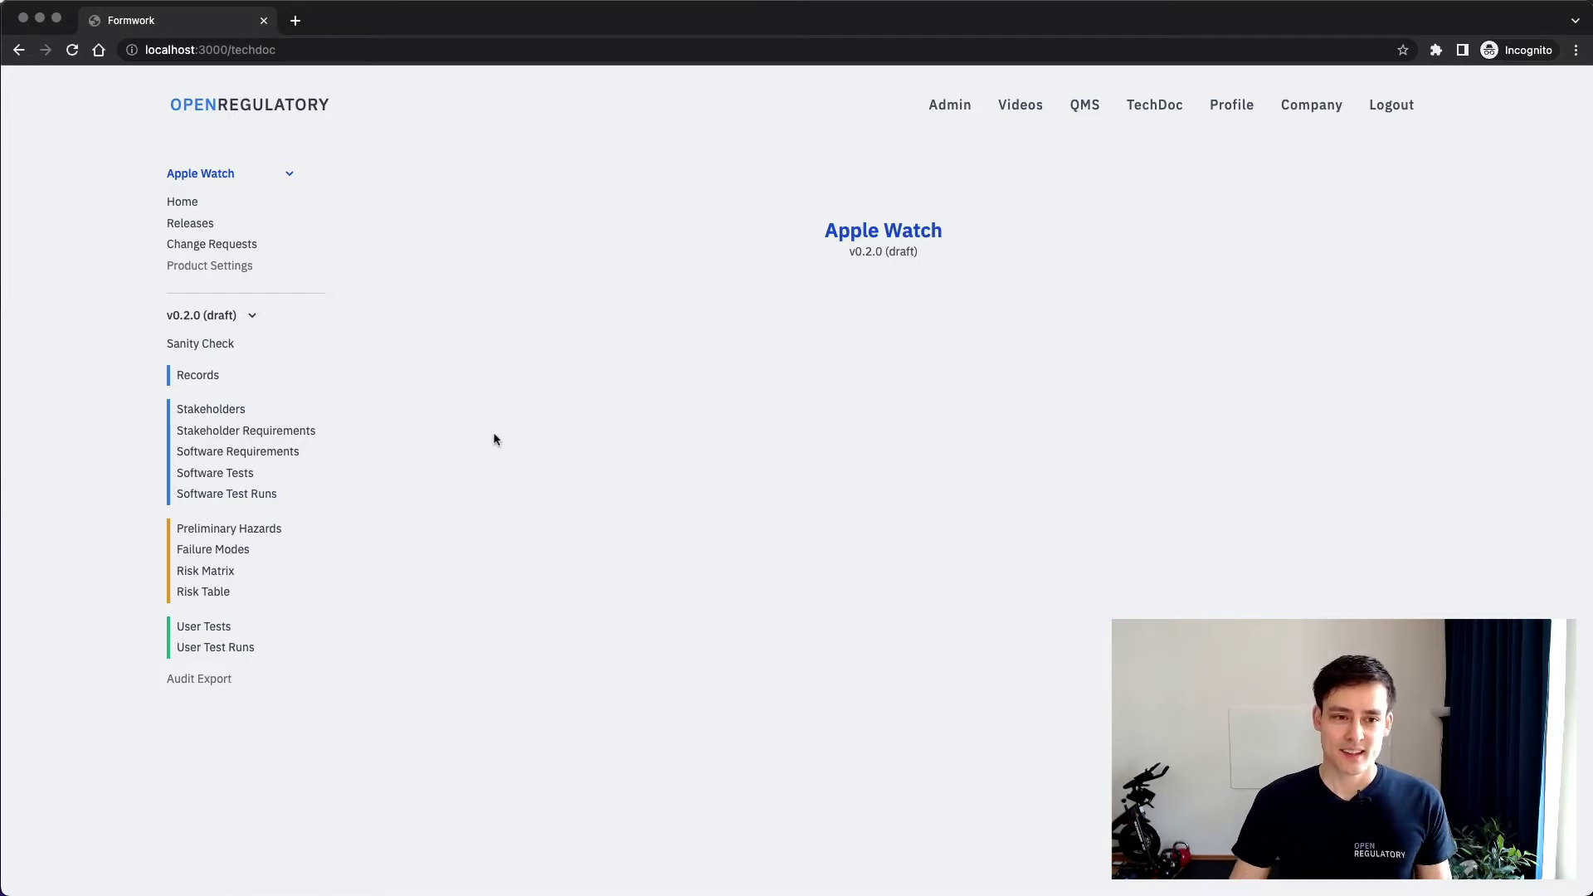
Step: Show the v0.2.0 Software Requirements list and scroll through SWR-1 to SWR-16
left_click(286, 454)
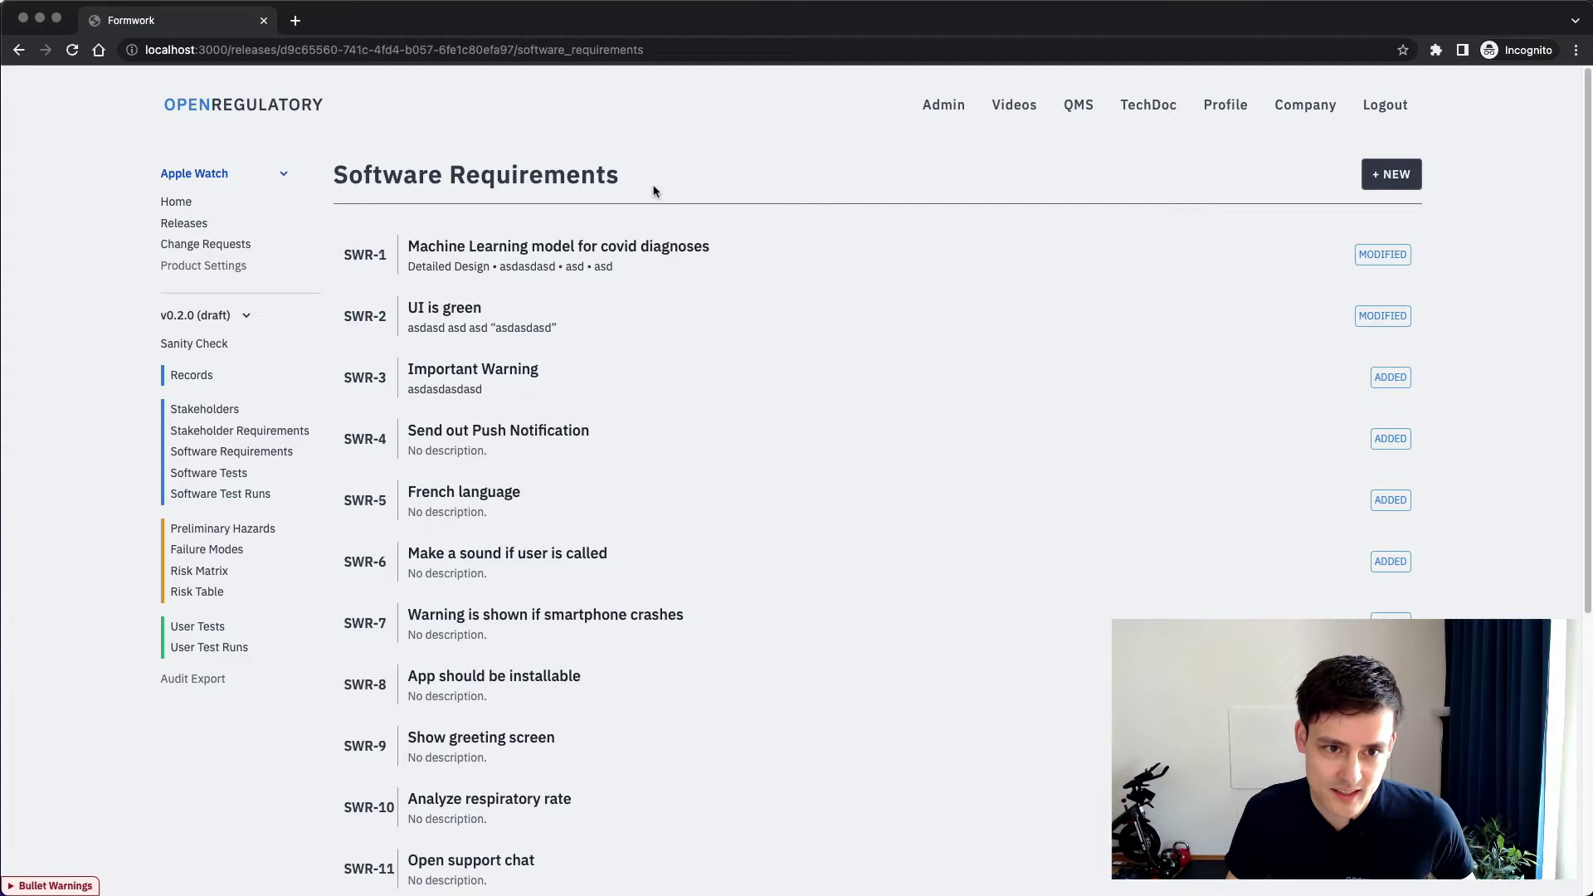
scroll(658, 179, "down", 2)
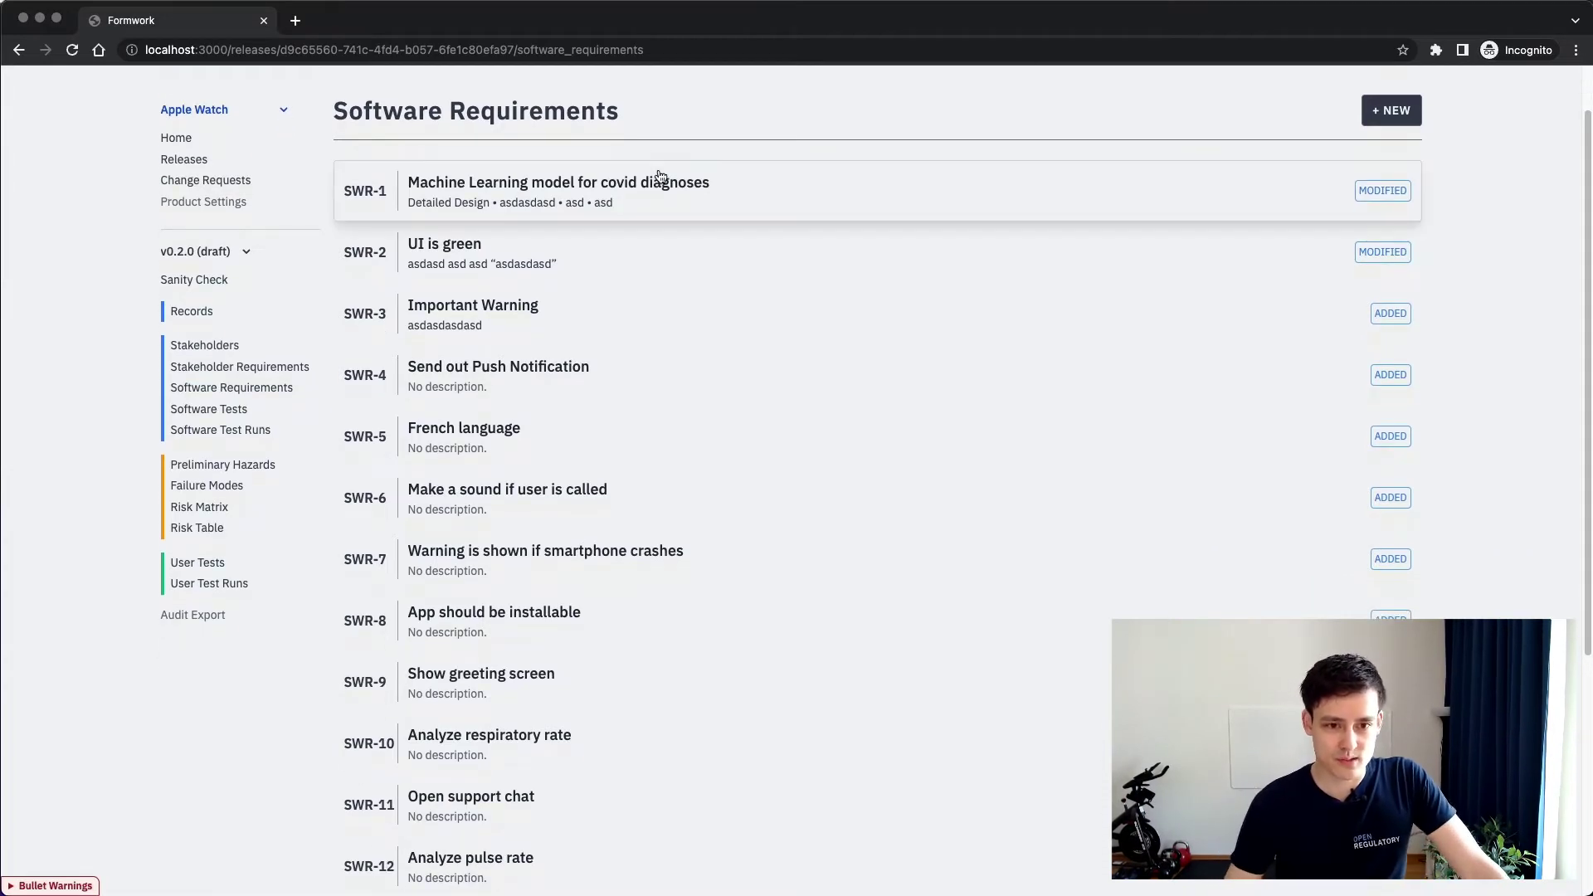
scroll(655, 184, "up", 2)
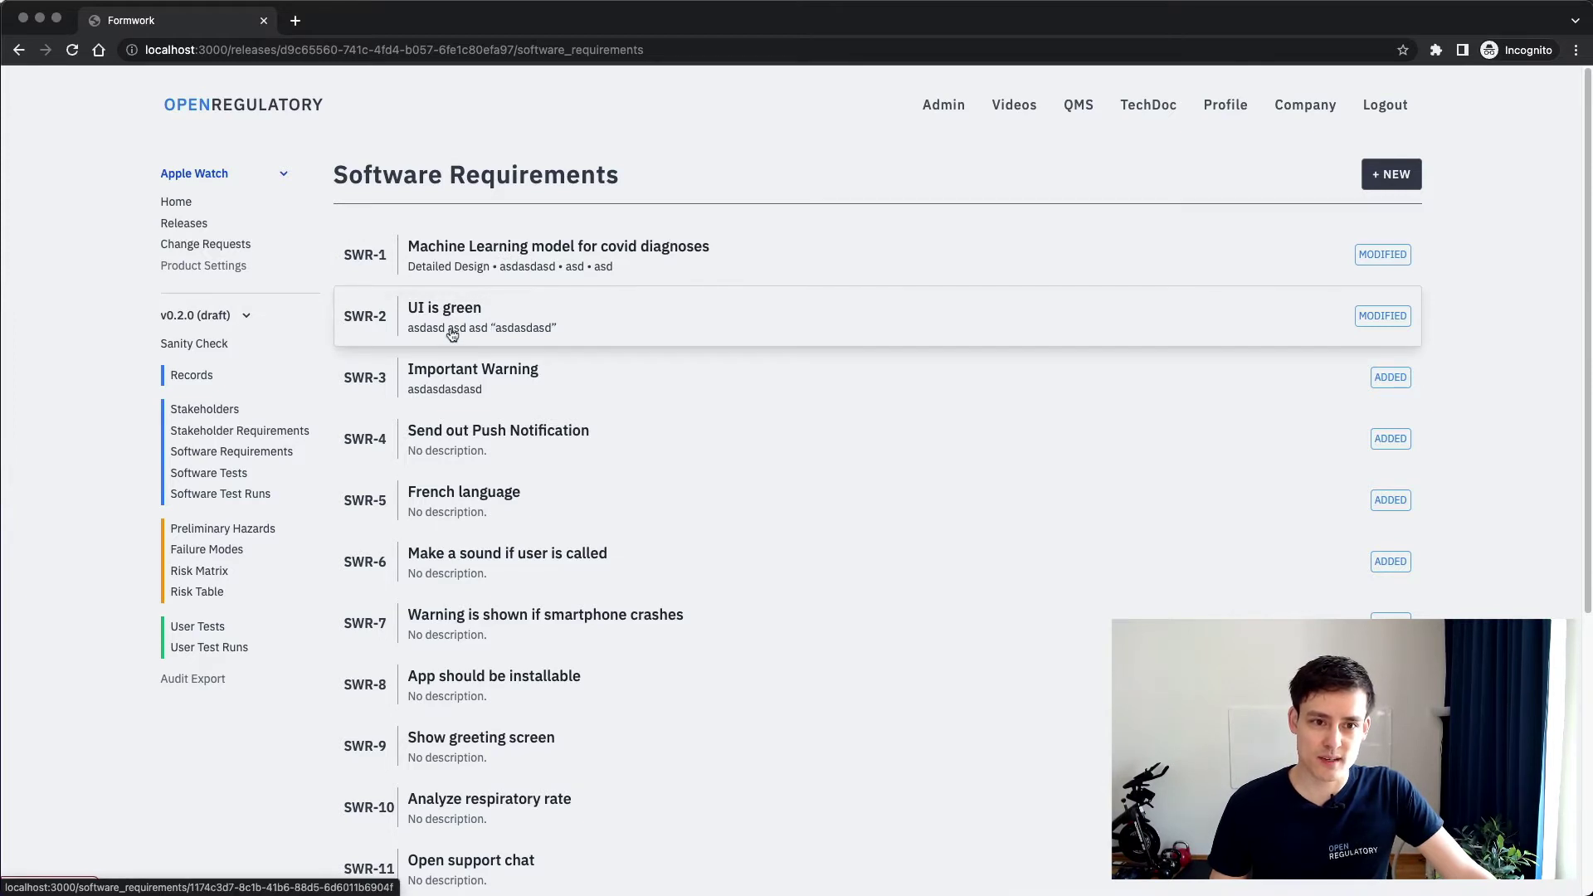
scroll(416, 308, "down", 2)
scroll(417, 308, "down", 4)
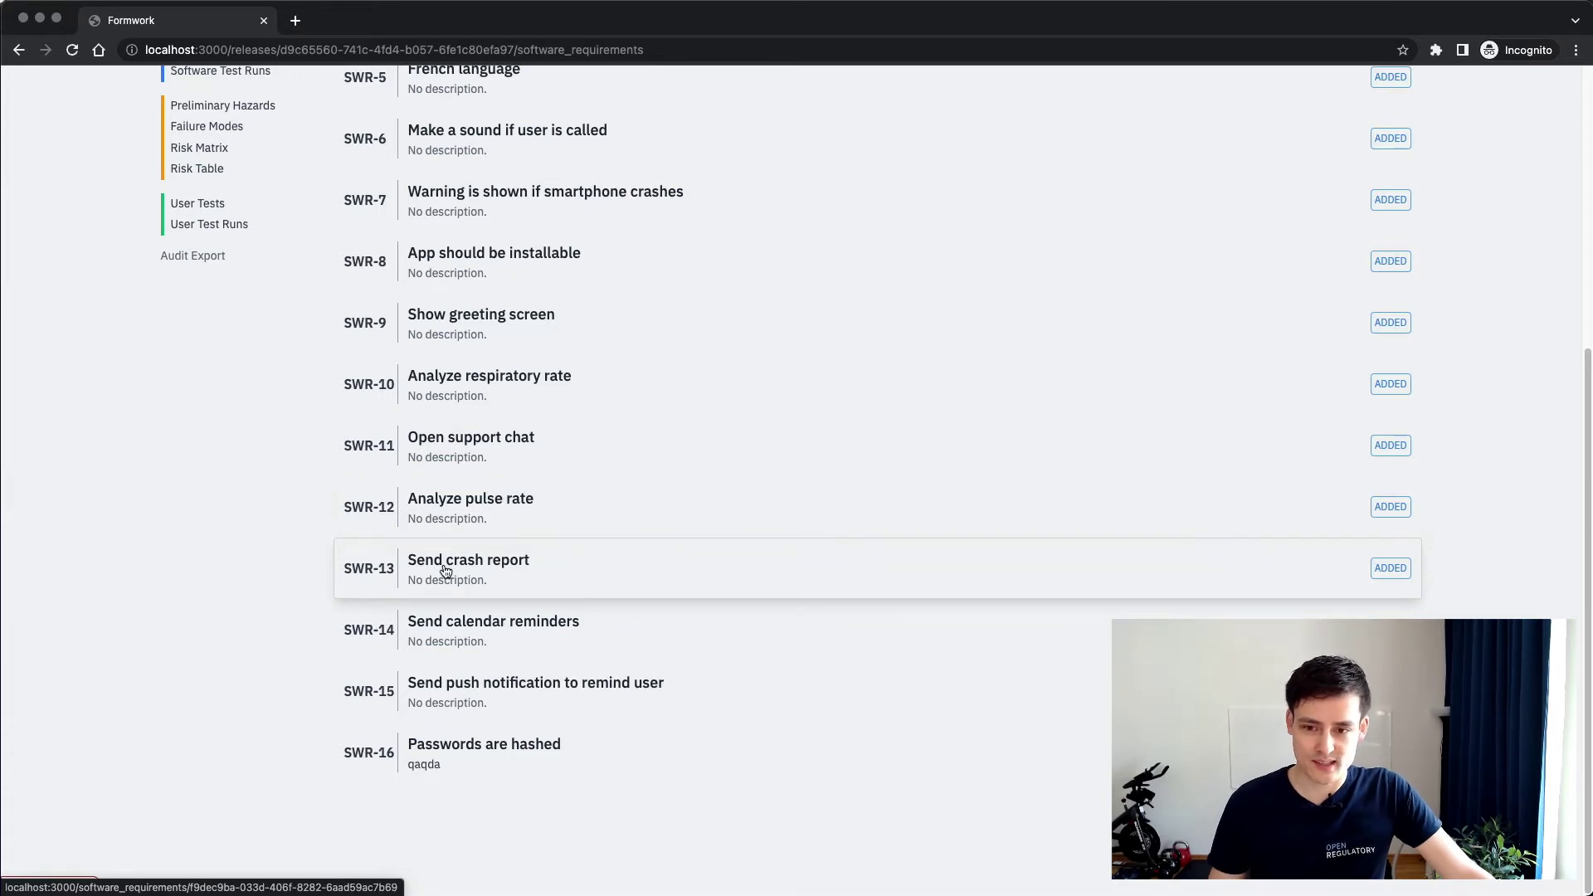
scroll(446, 571, "up", 5)
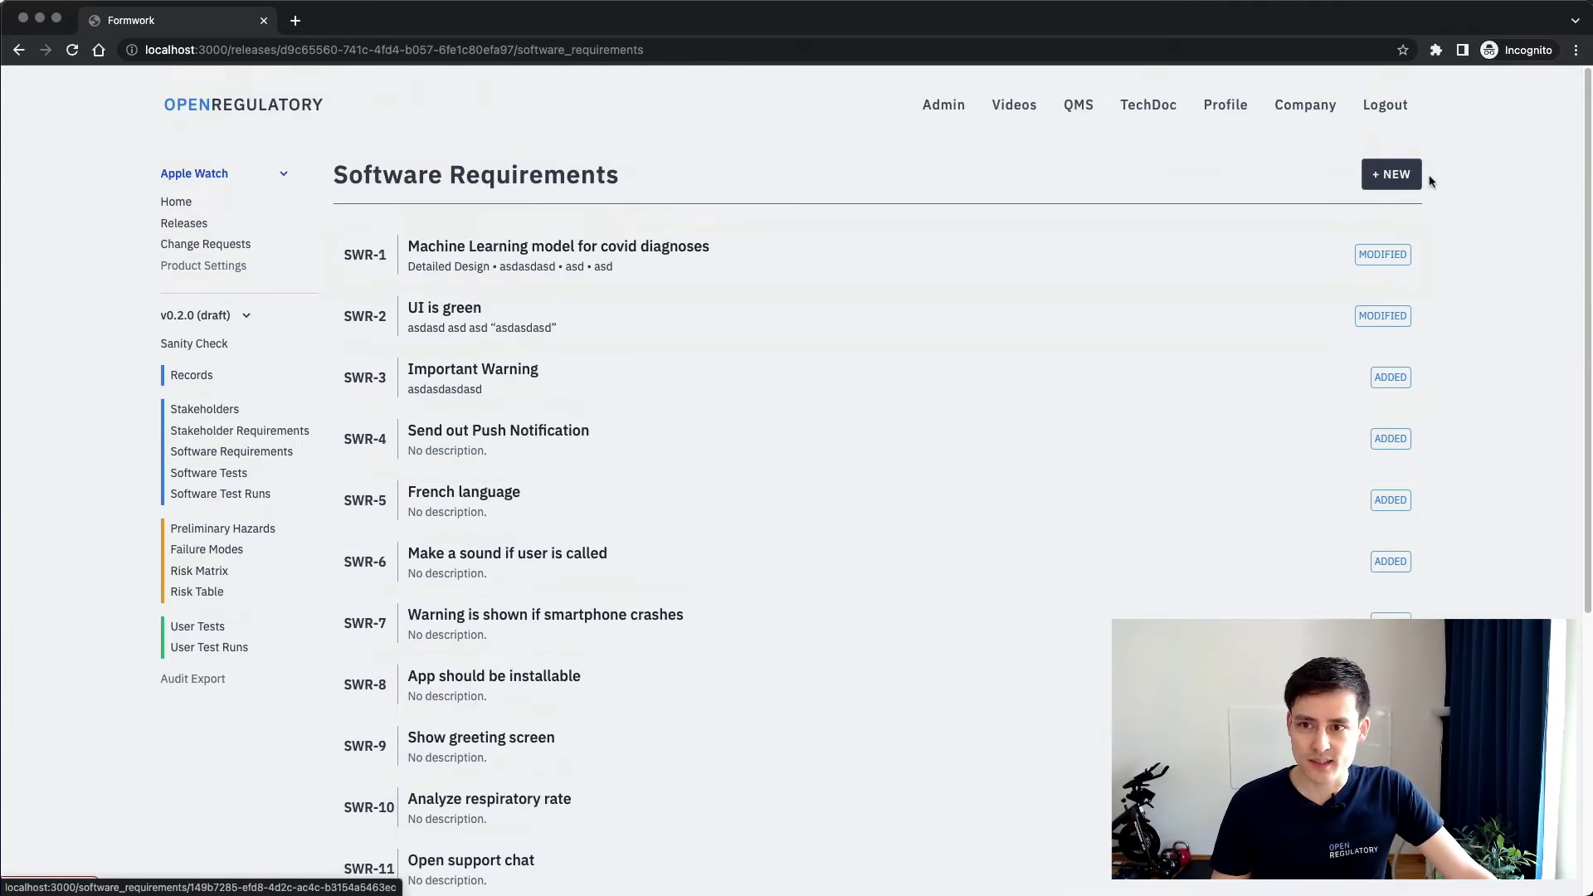
Step: Start new requirement SWR-17 and set its category to Data And Database
left_click(1388, 172)
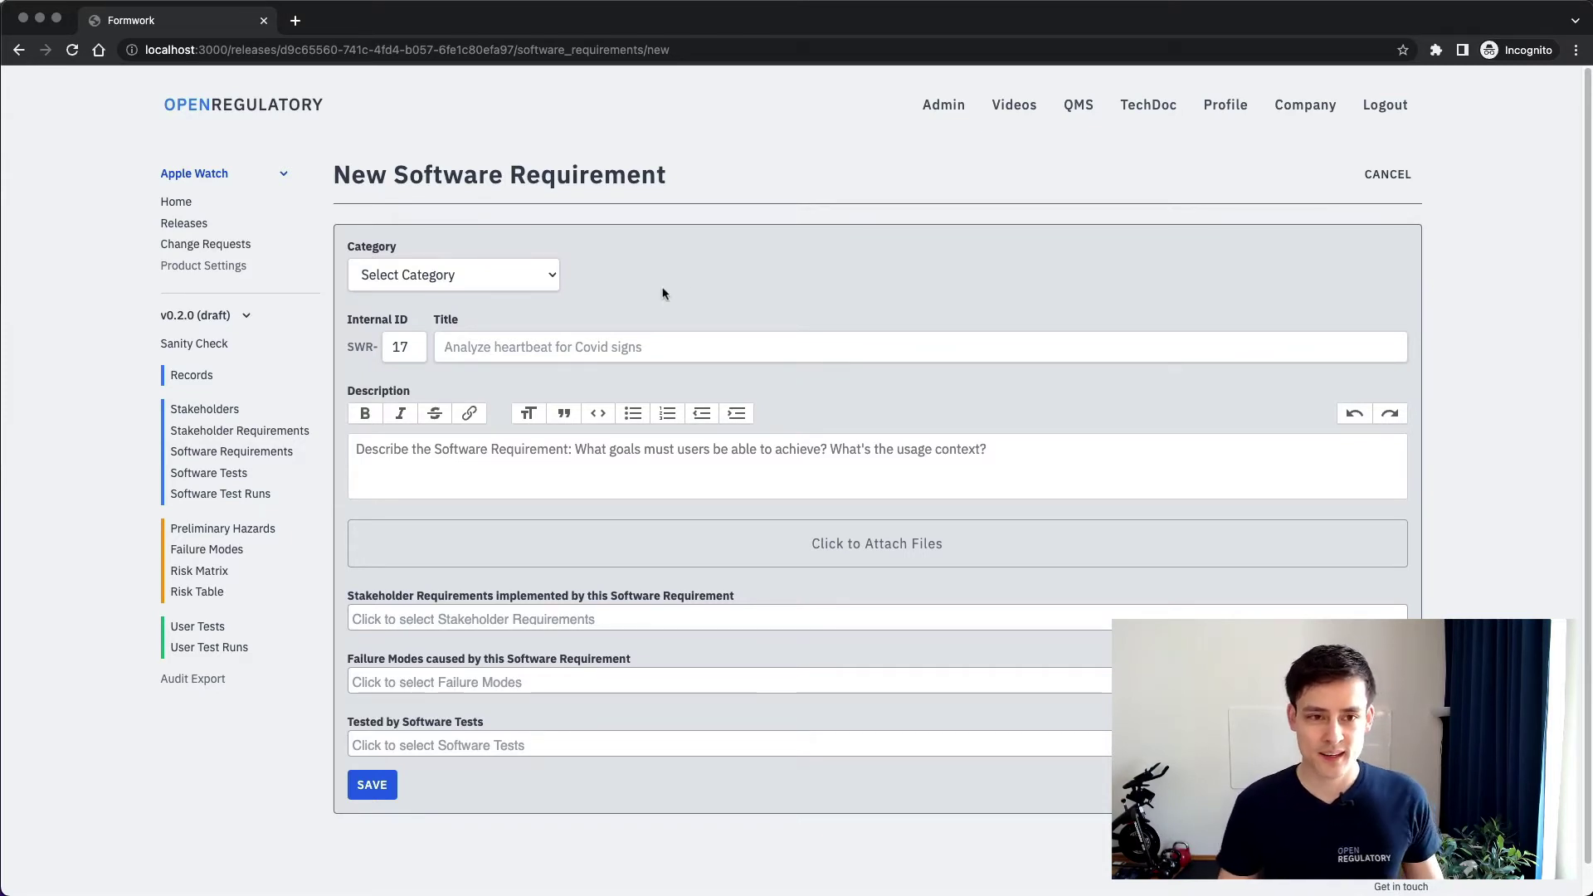
left_click(546, 287)
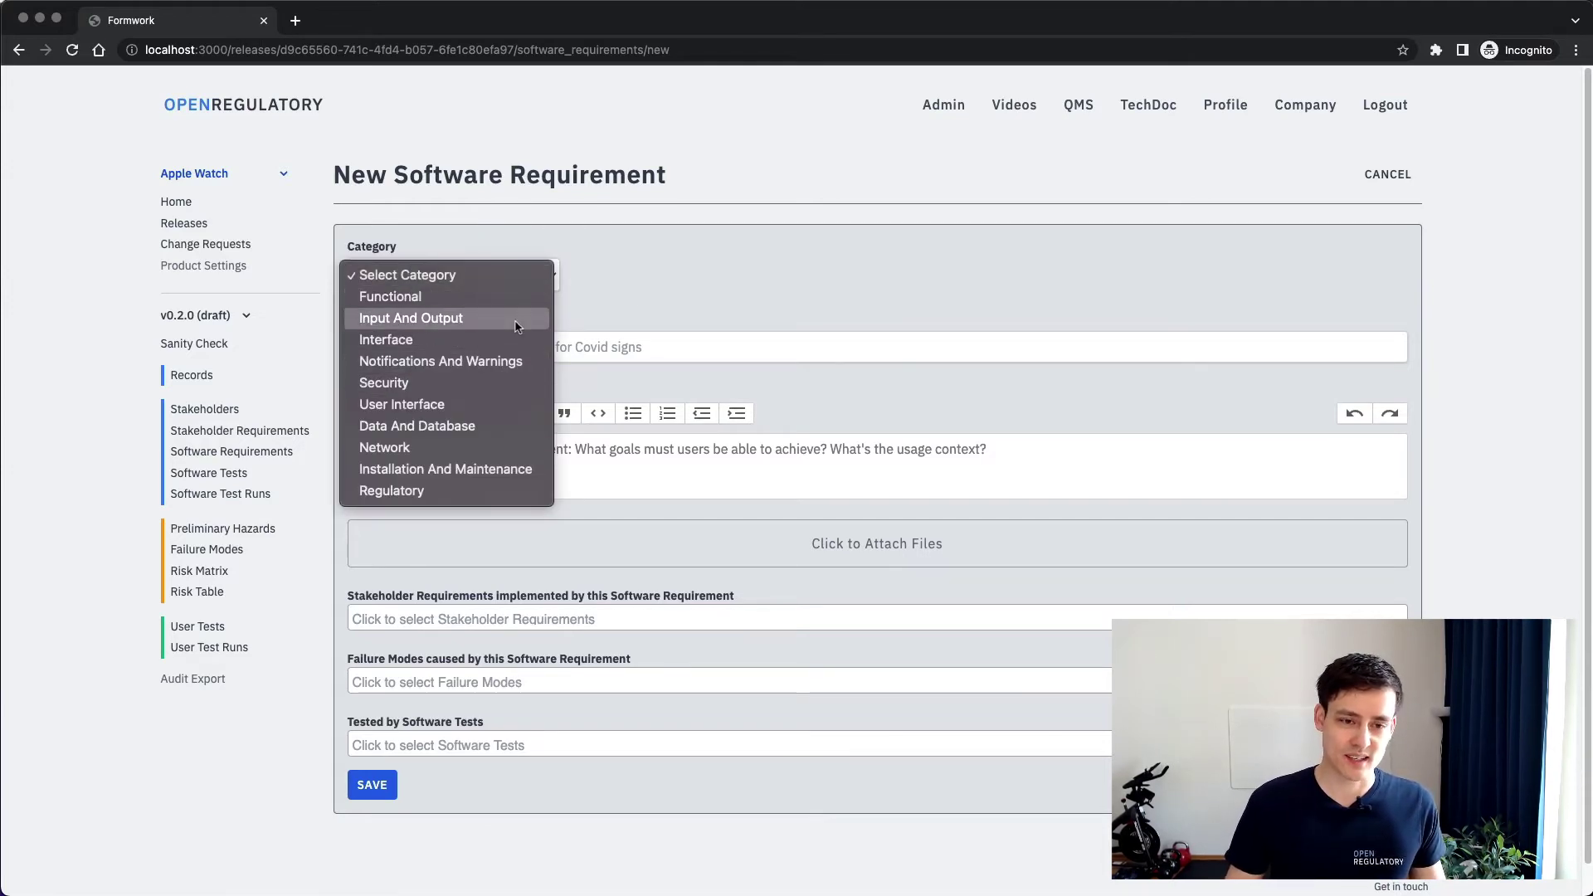
left_click(590, 277)
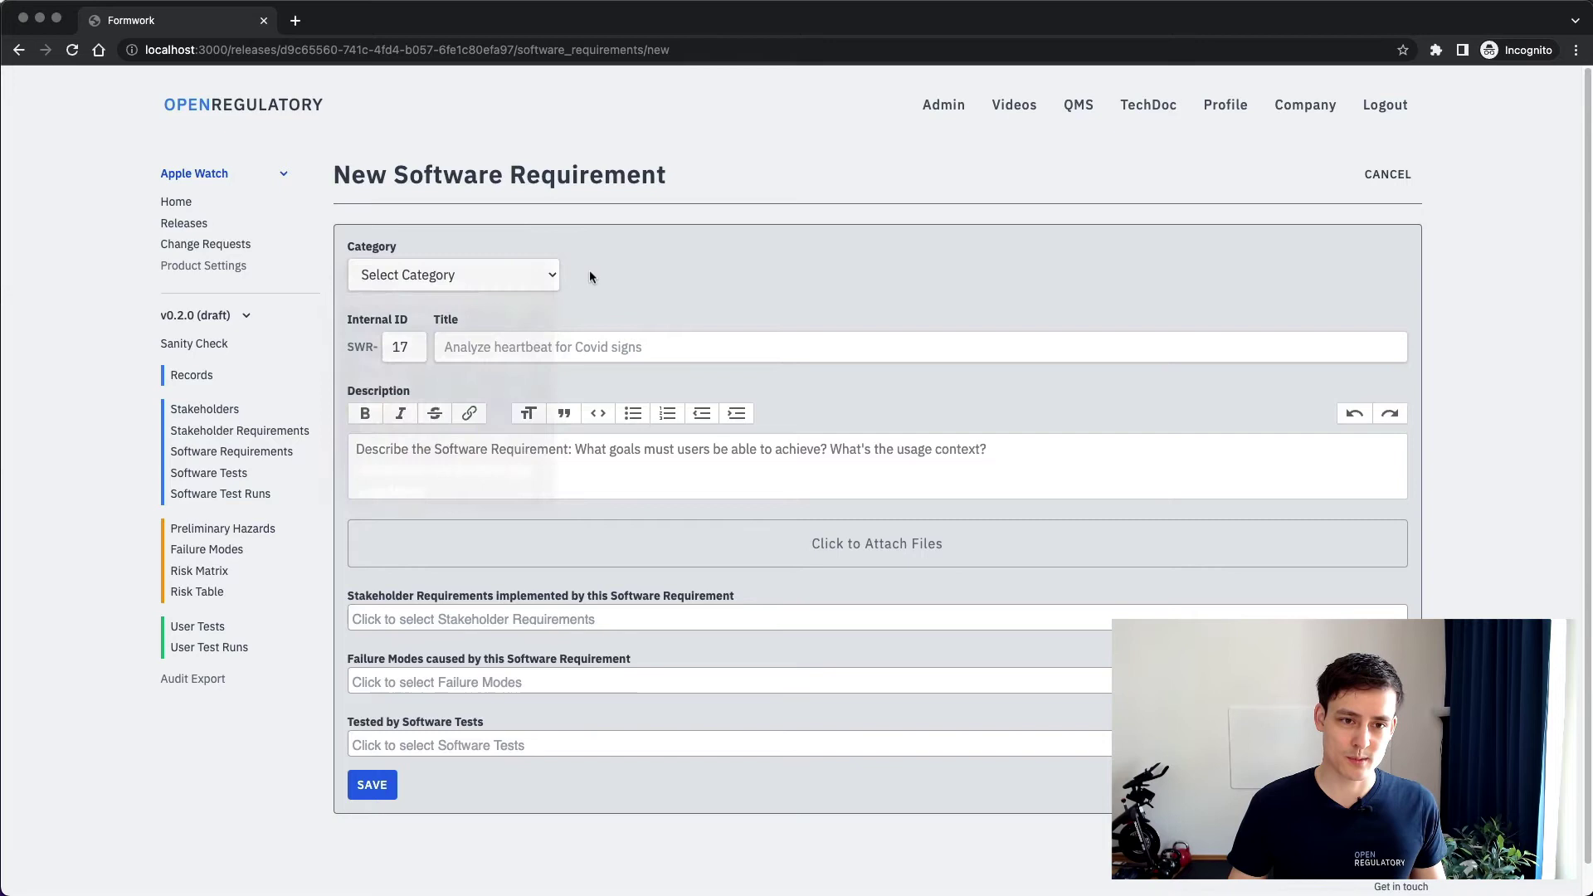
key("space")
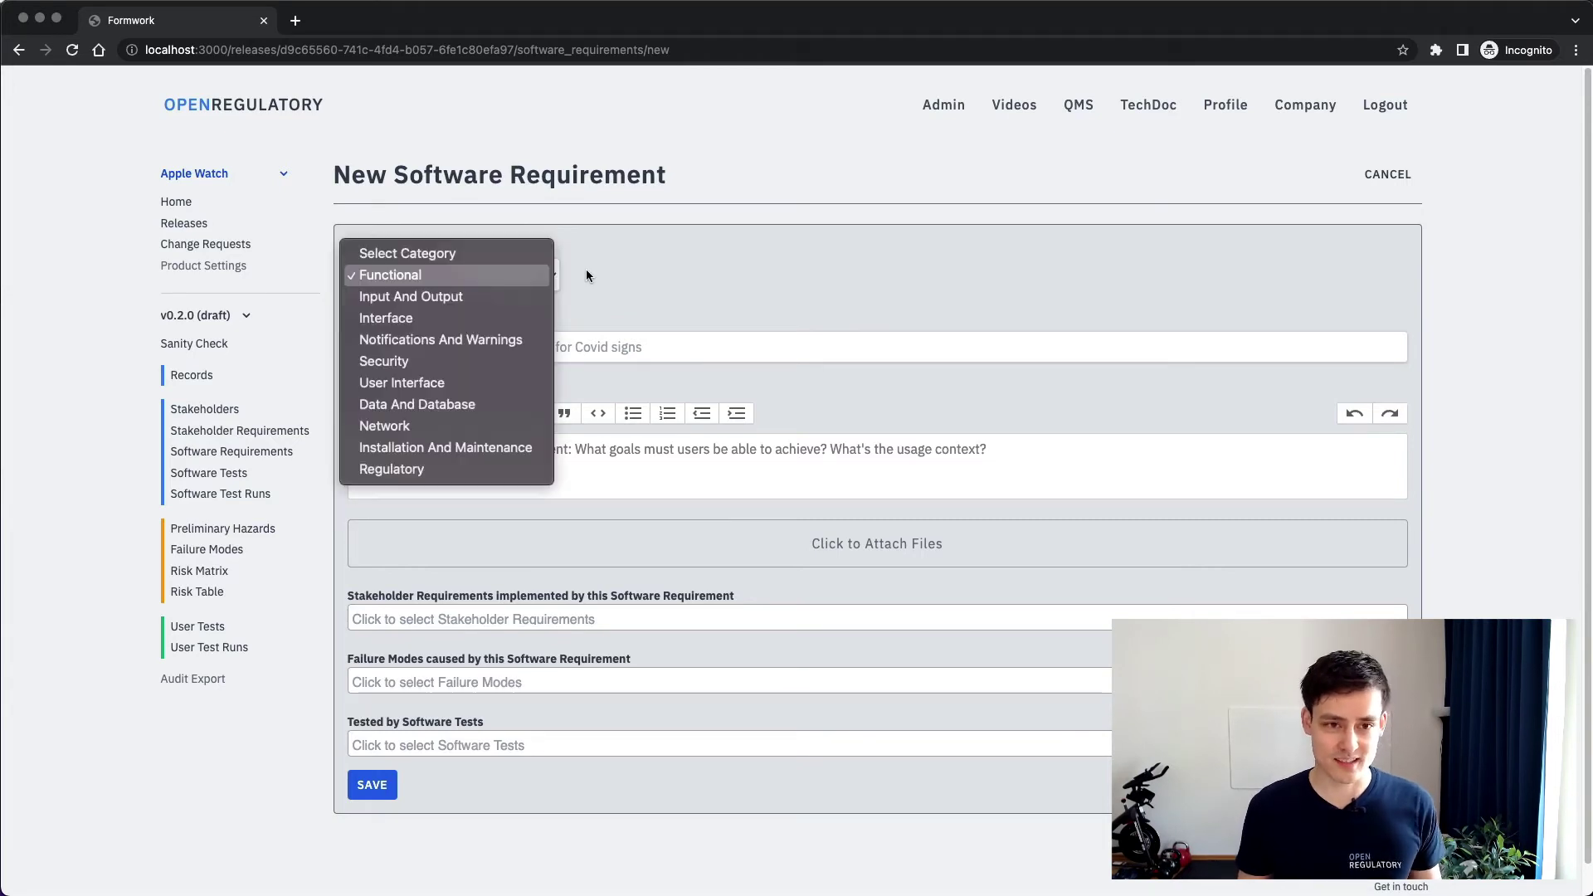
key("Down")
key("Down")
key("Return")
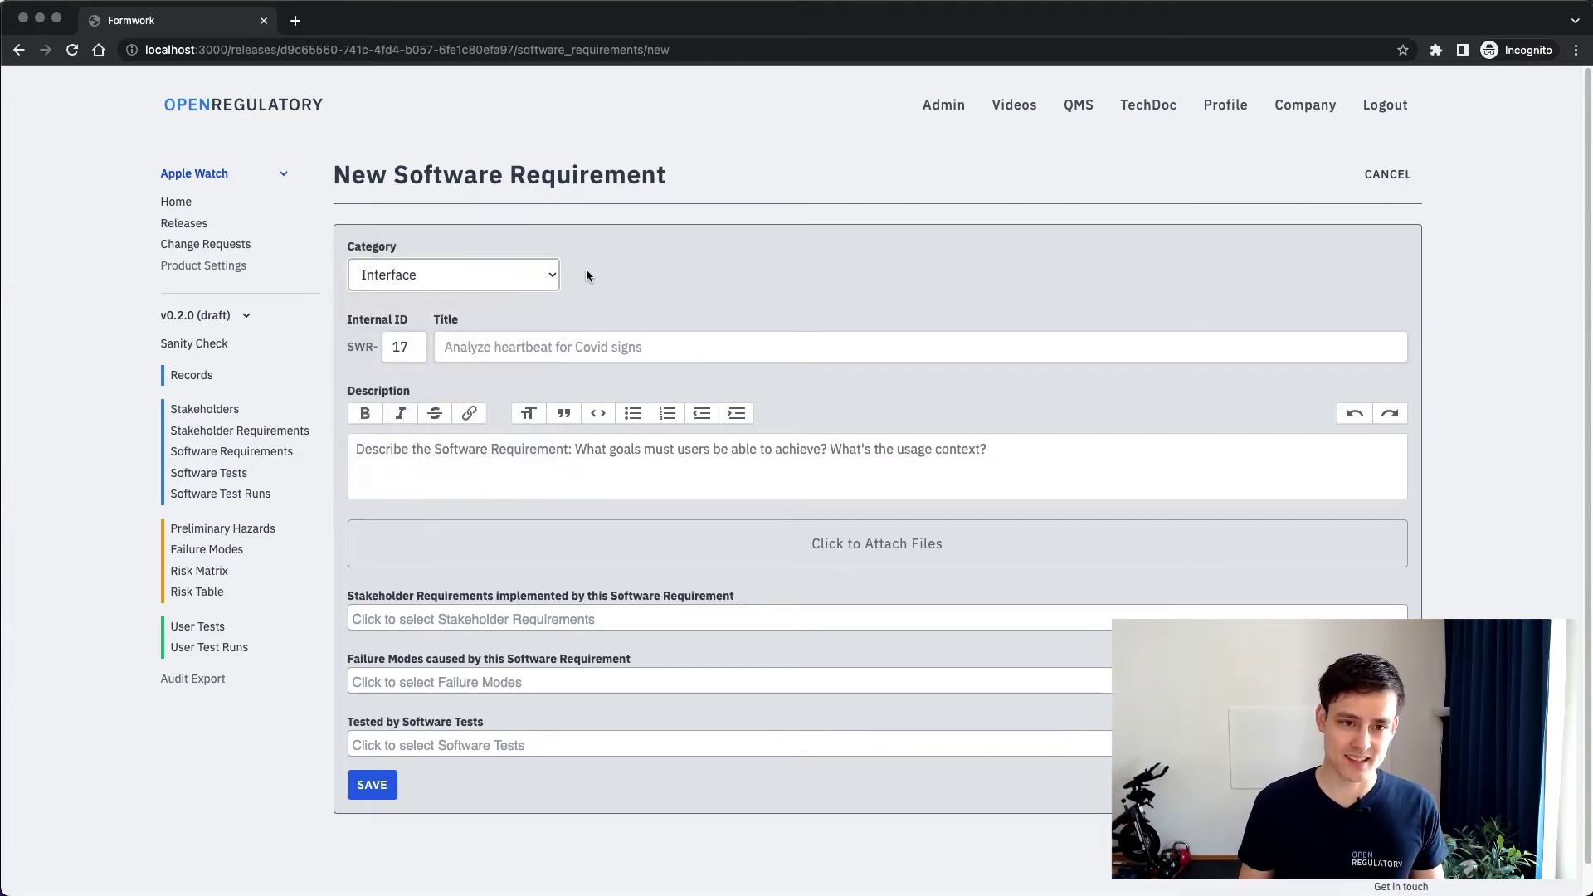
left_click(523, 288)
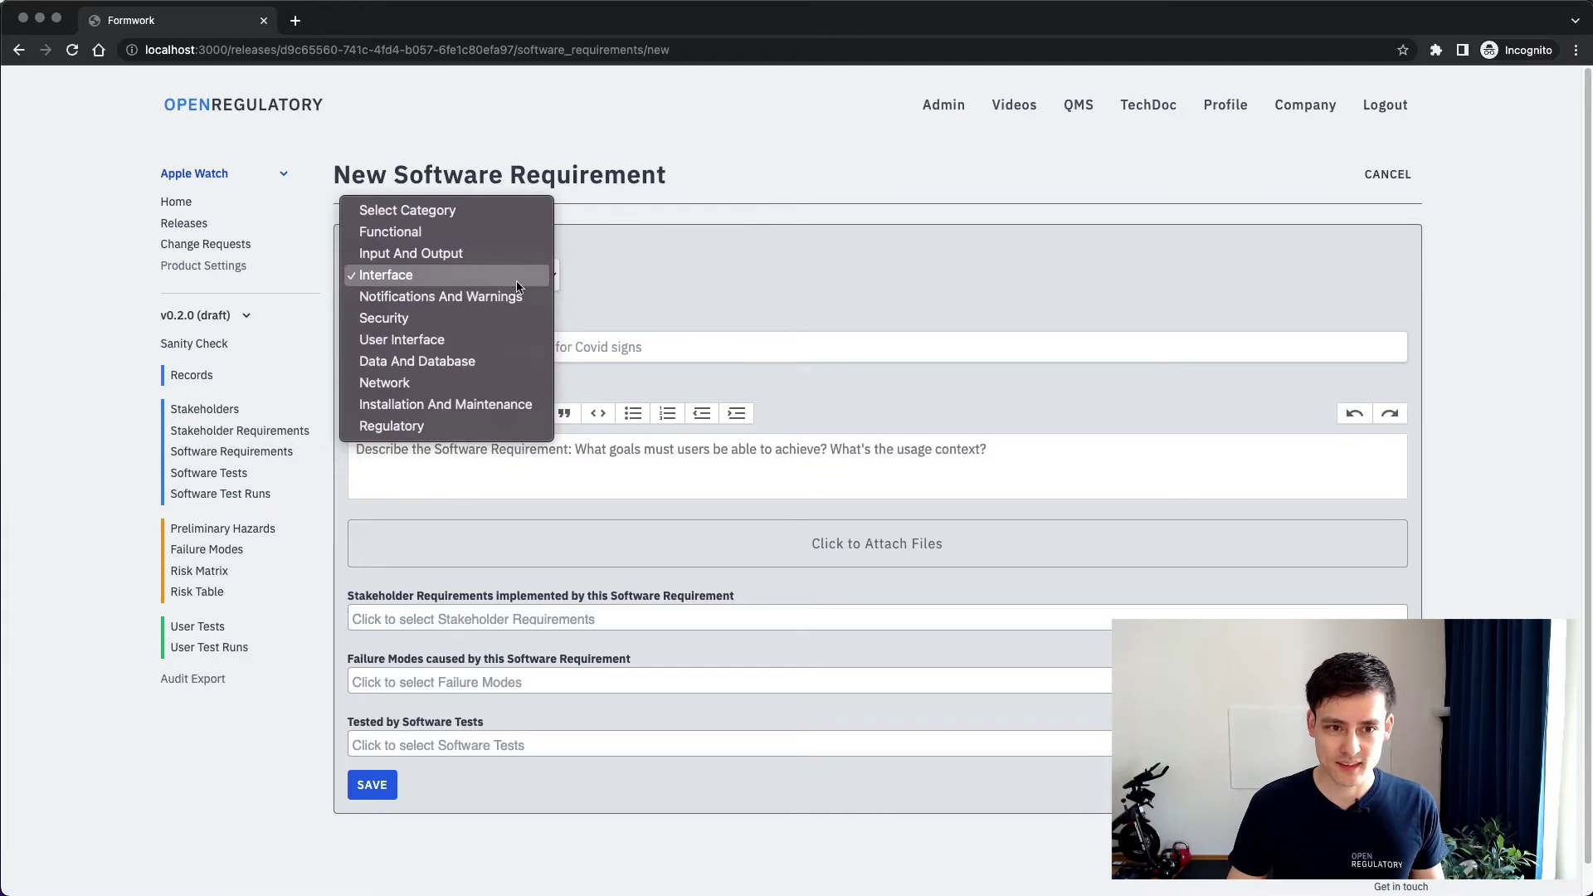
left_click(497, 319)
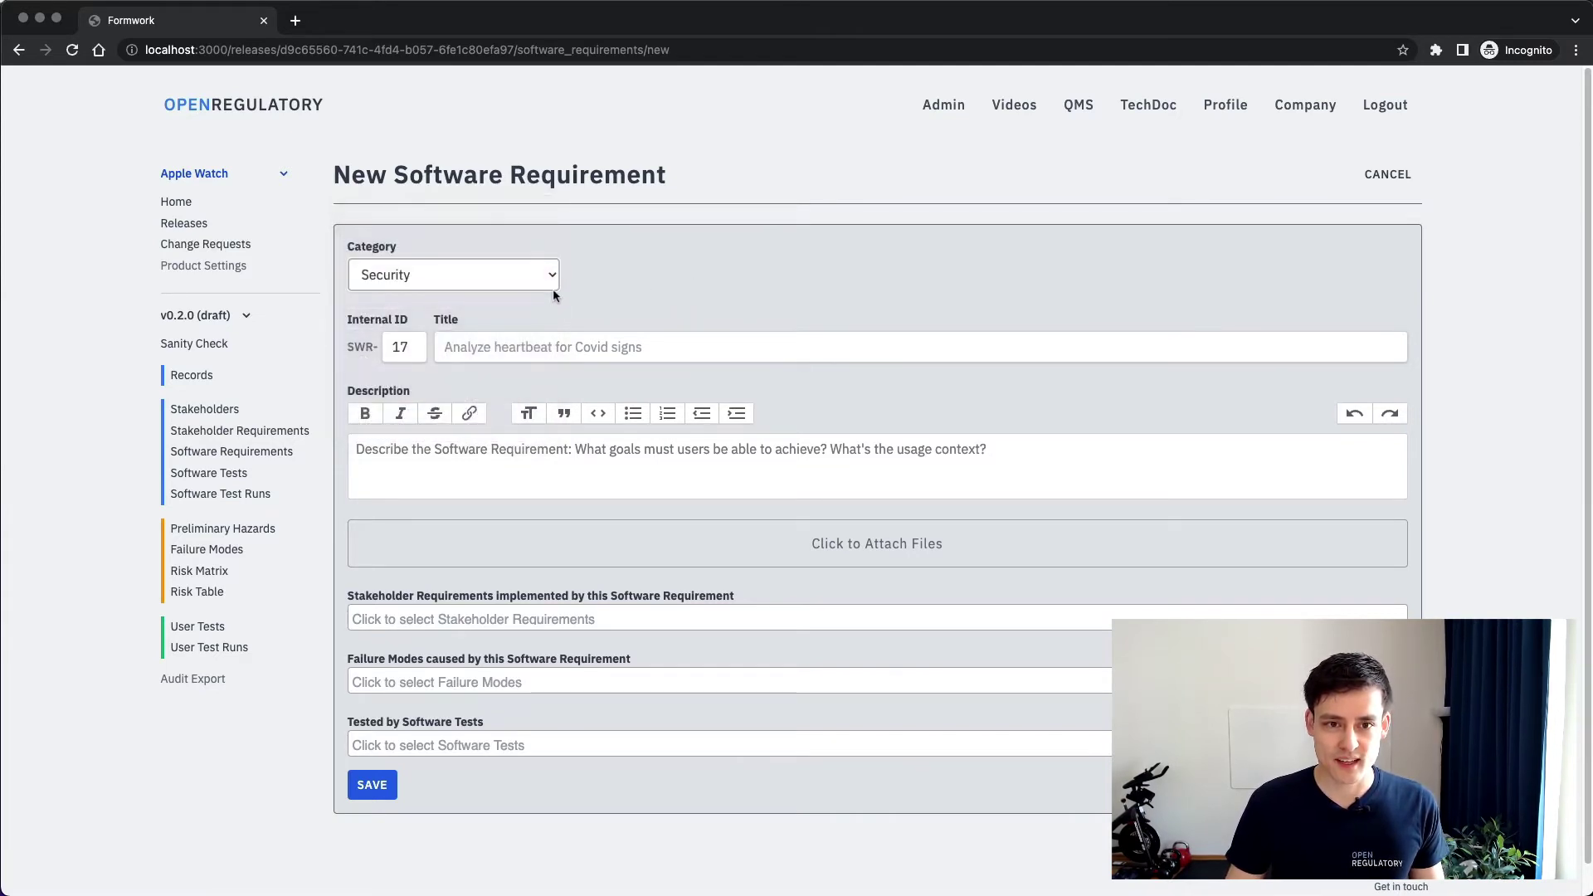
left_click(502, 283)
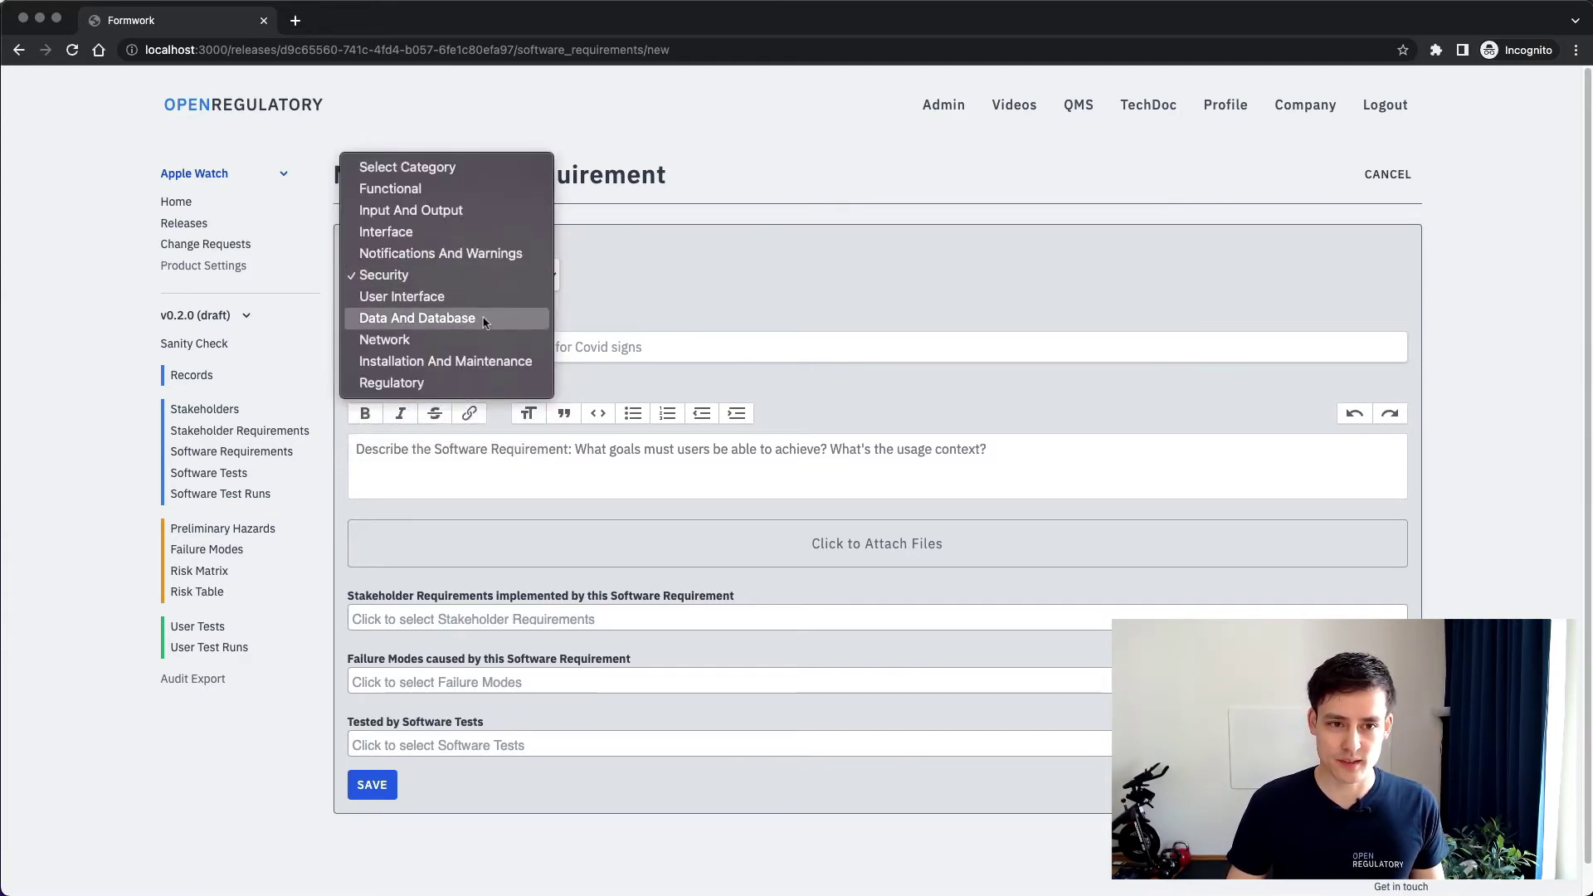
left_click(508, 277)
left_click(508, 276)
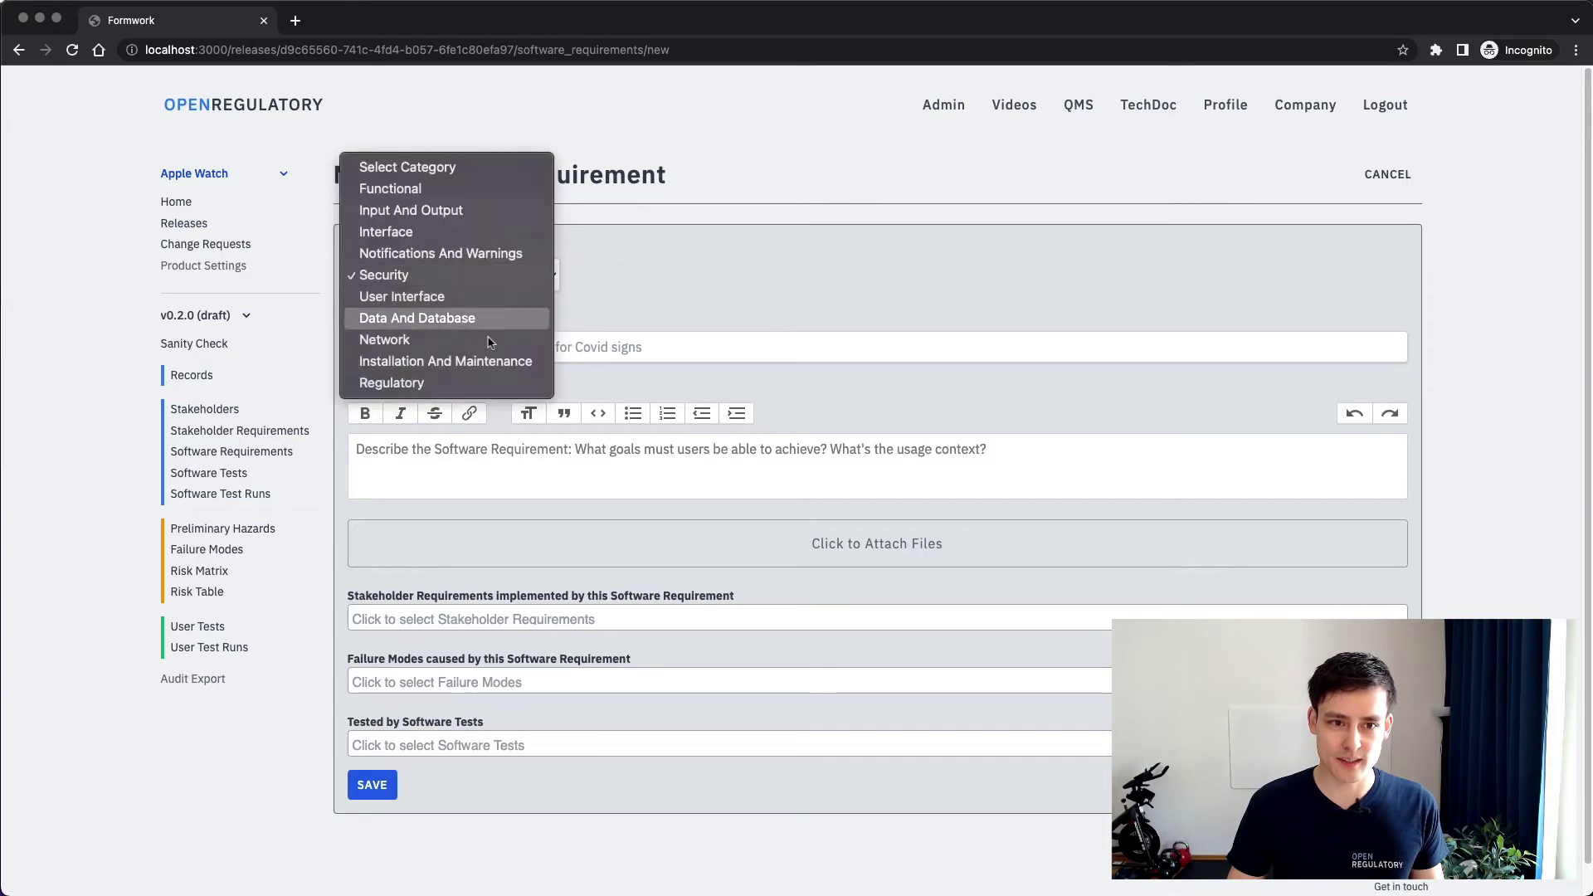
left_click(493, 316)
left_click(617, 360)
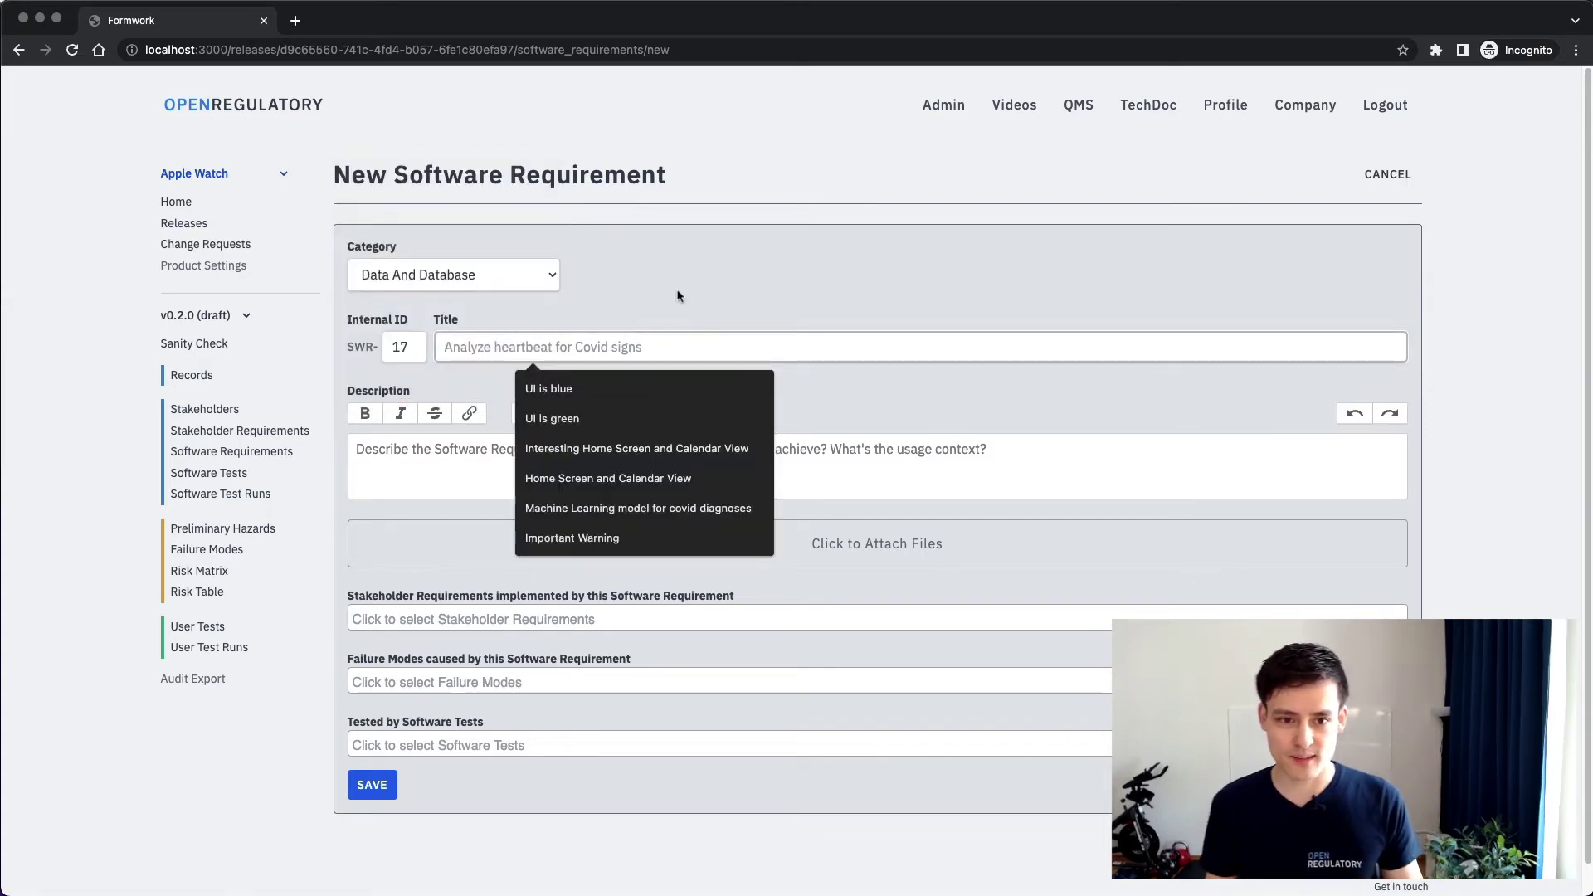
type("Data")
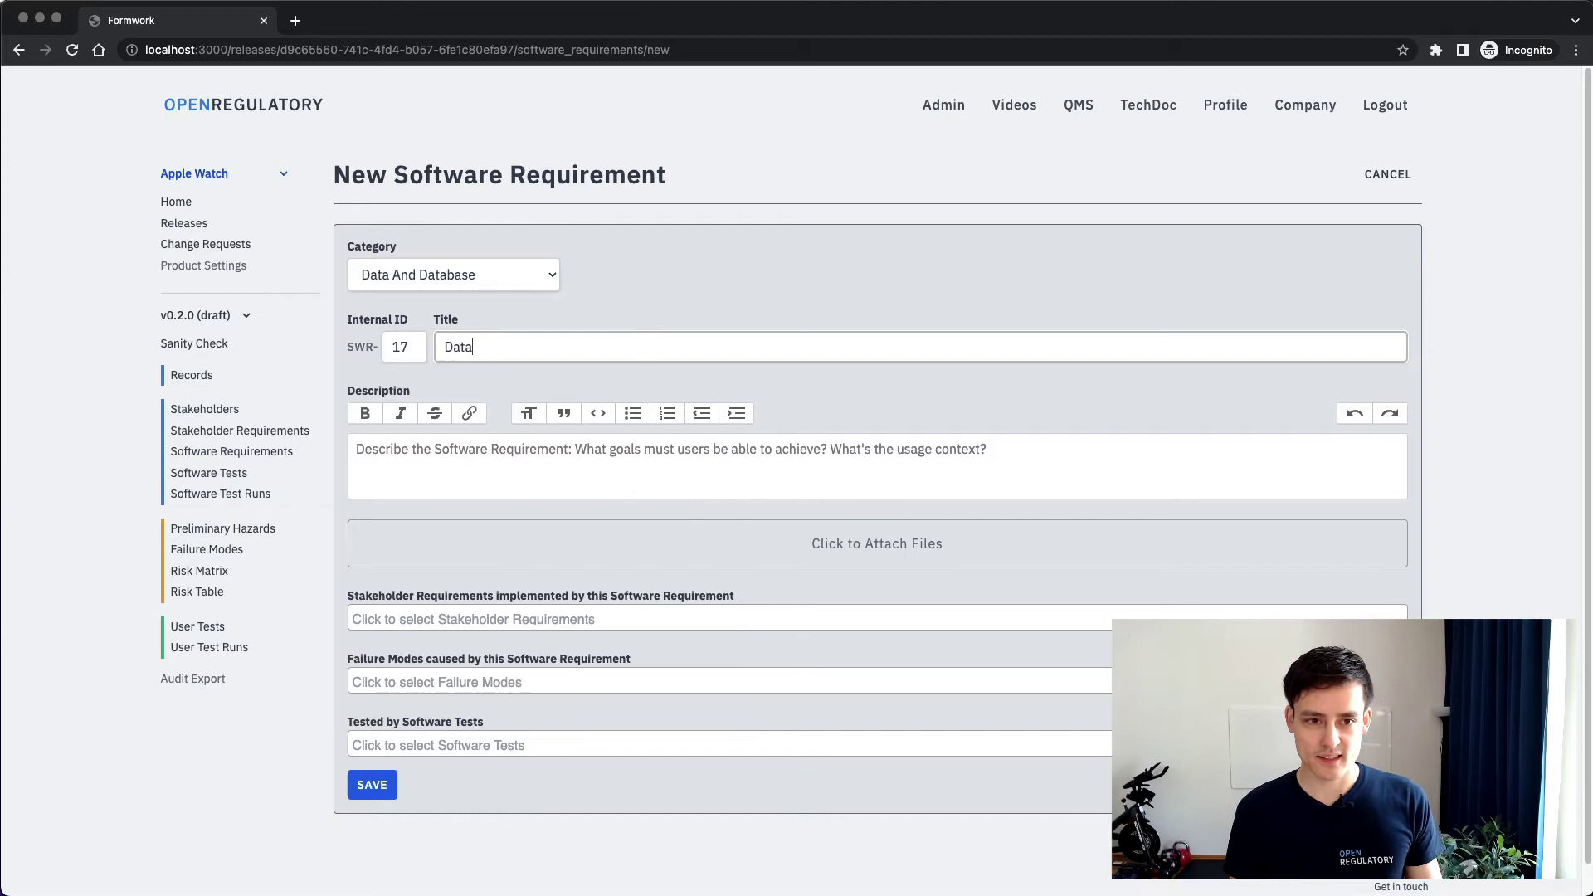
type(" is saved to data")
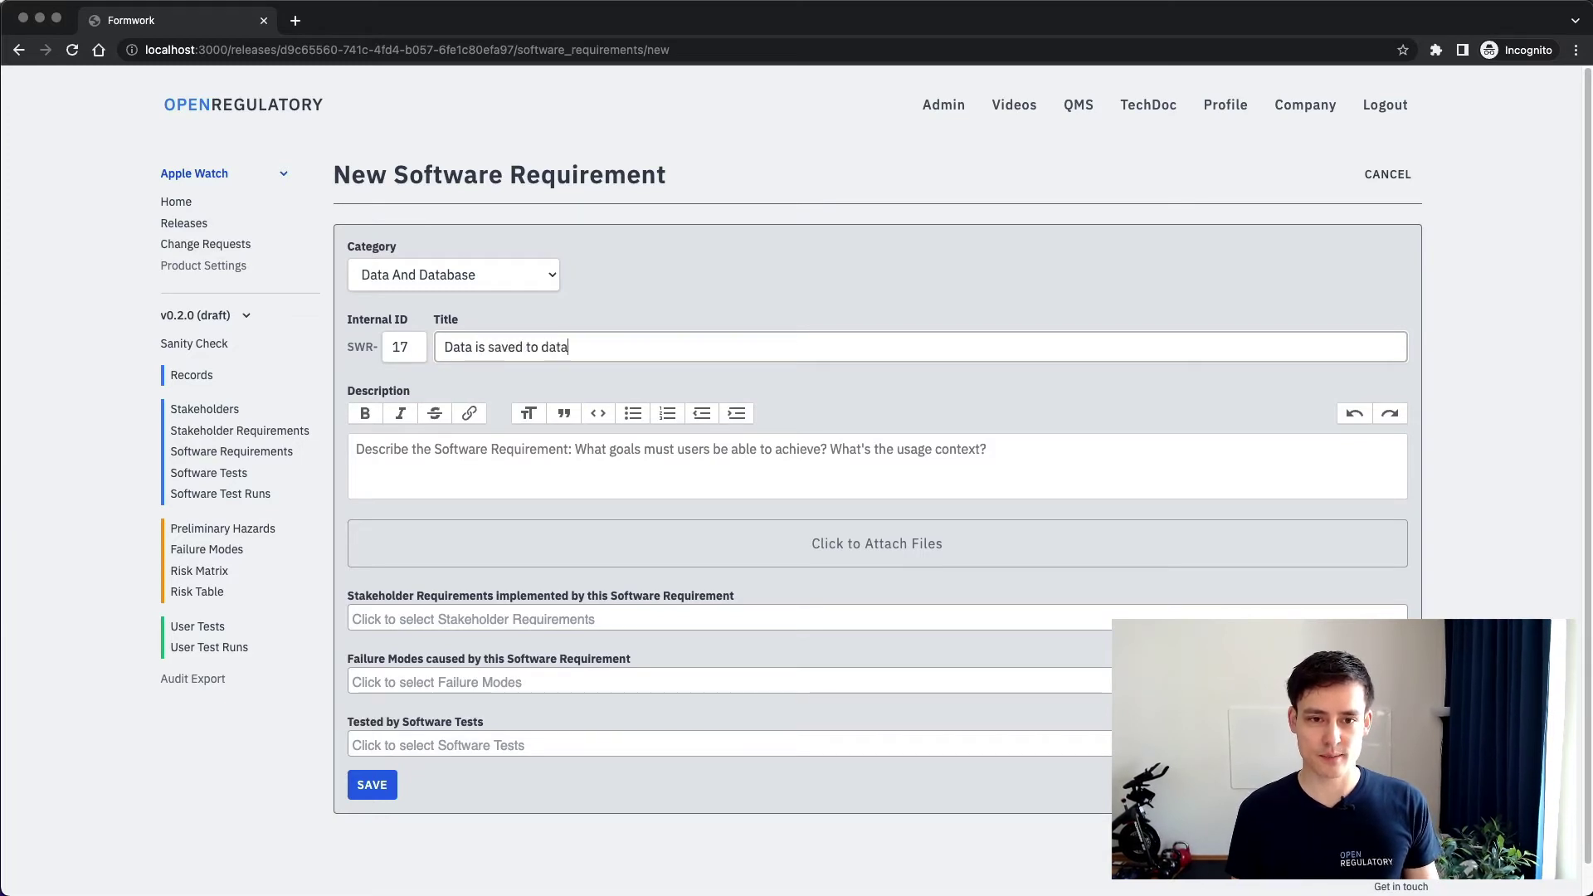
type("base properly")
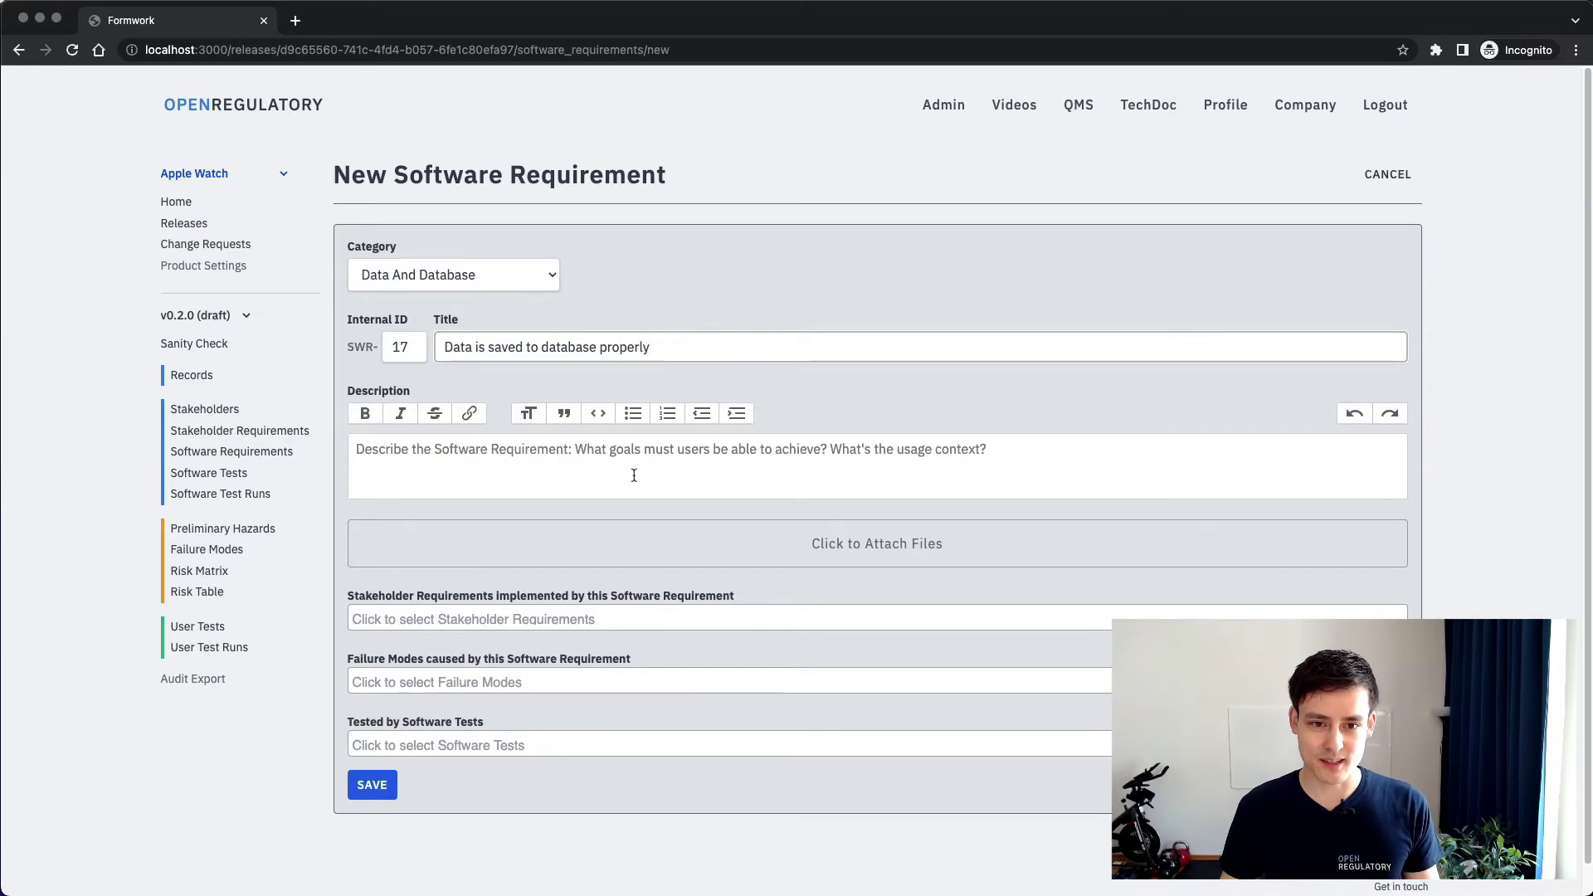
scroll(631, 473, "down", 1)
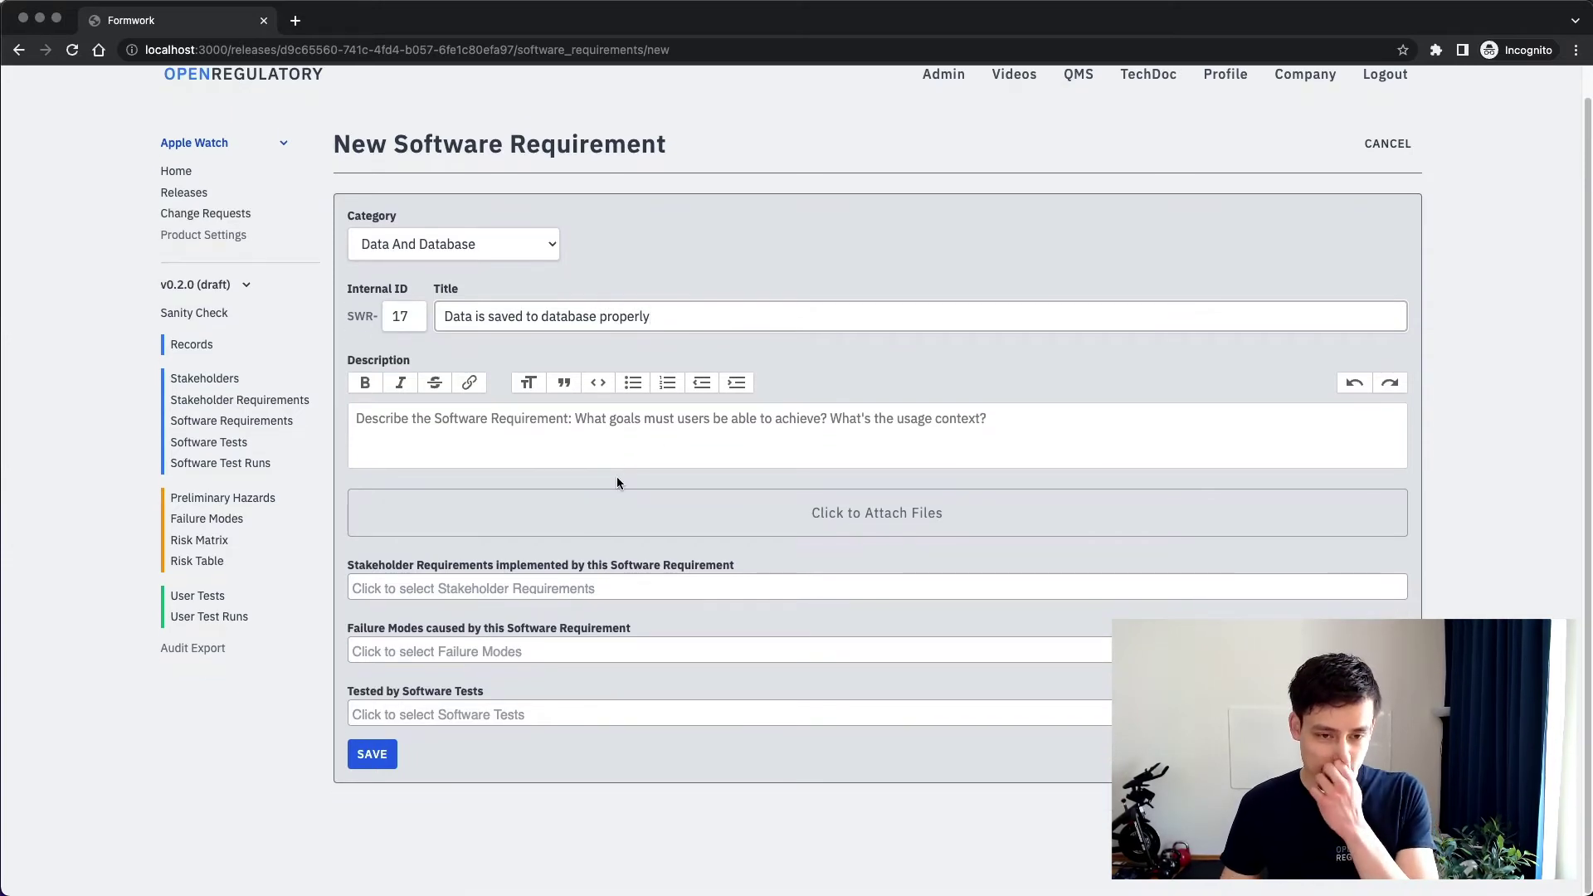
left_click(640, 440)
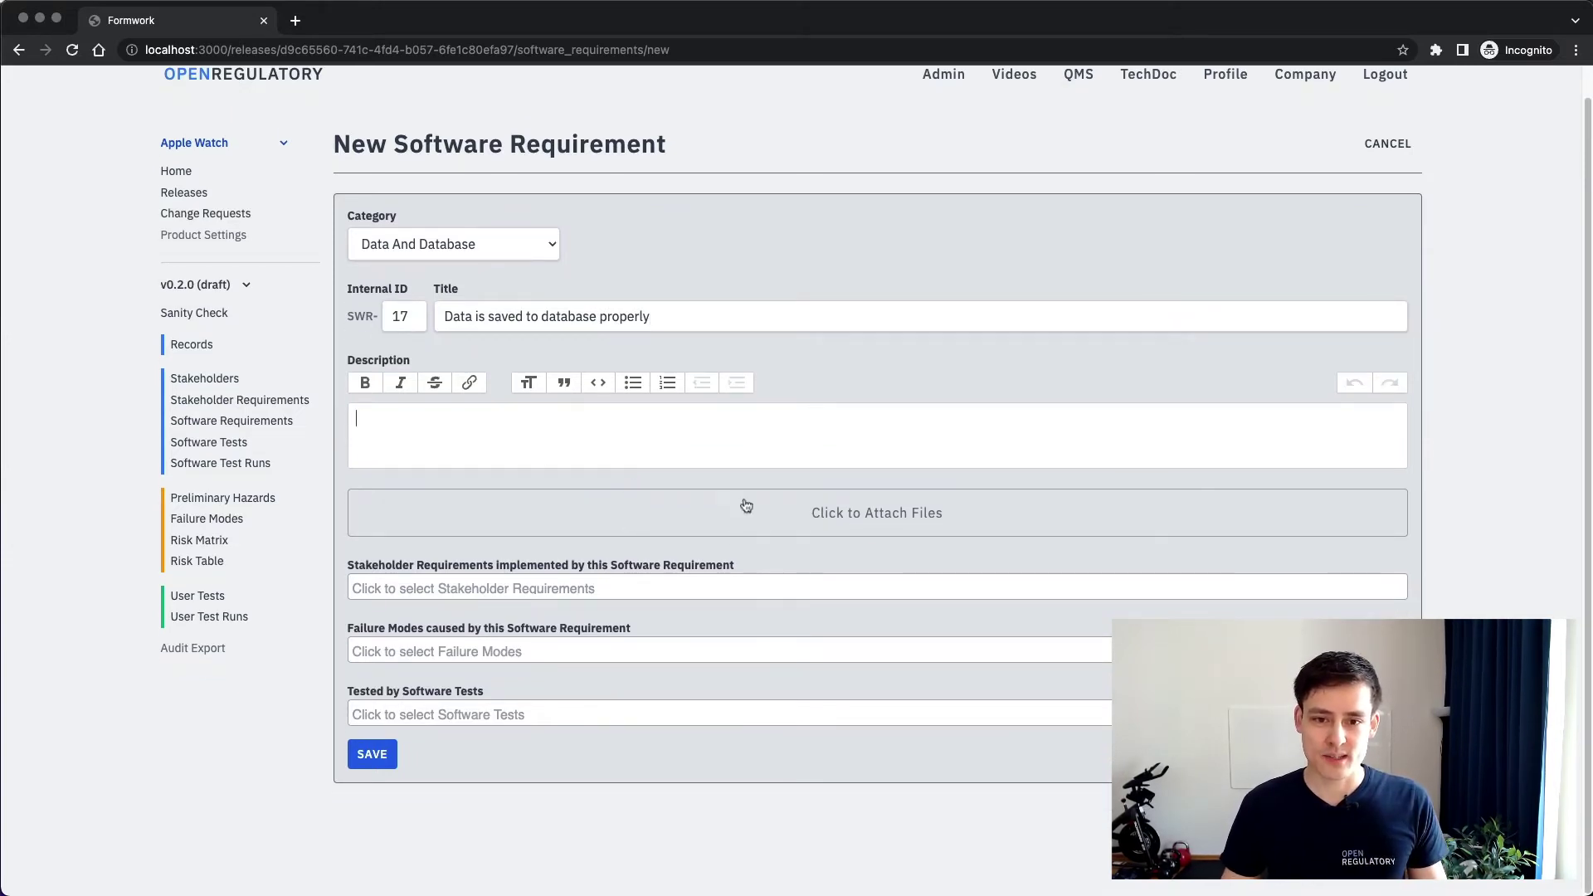
left_click(645, 819)
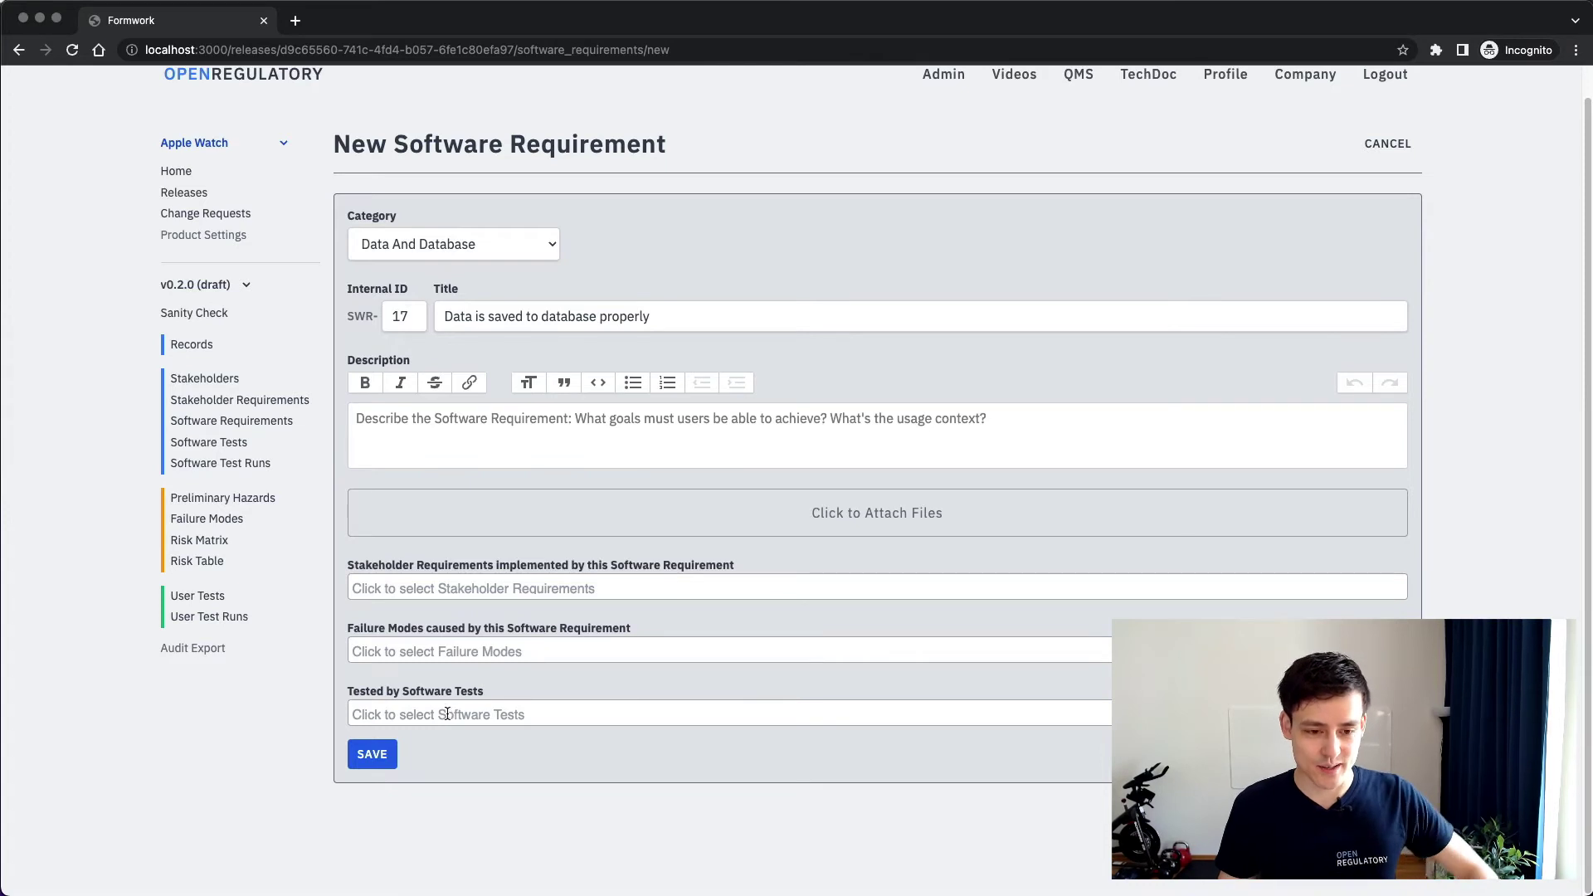
Step: Link SWT-3 'Run through the UI' as SWR-17's test and save the requirement
left_click(448, 714)
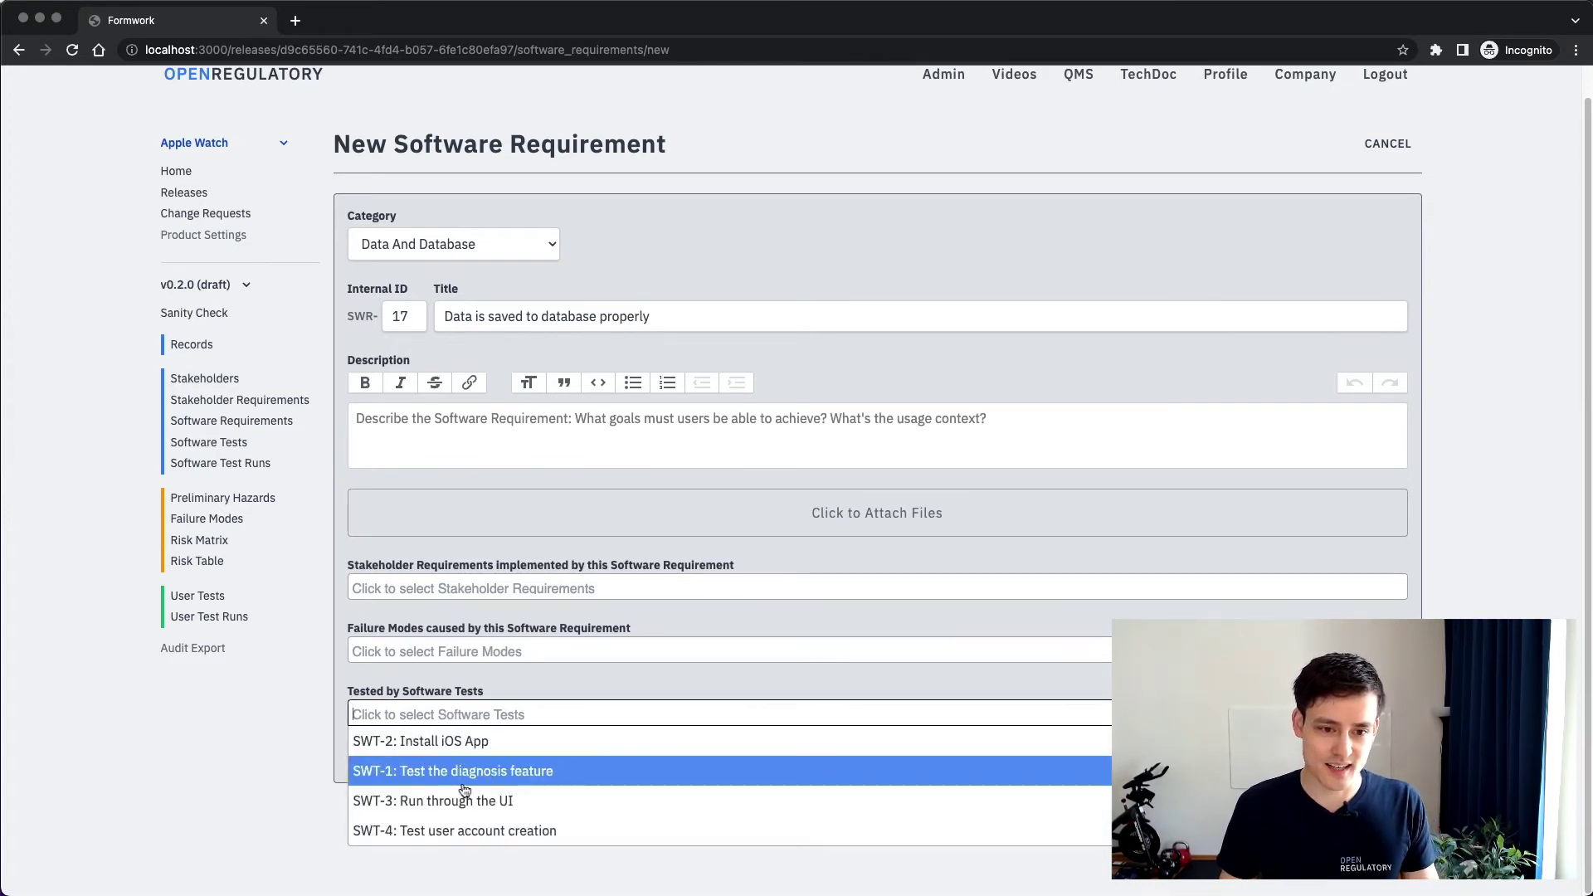
left_click(281, 749)
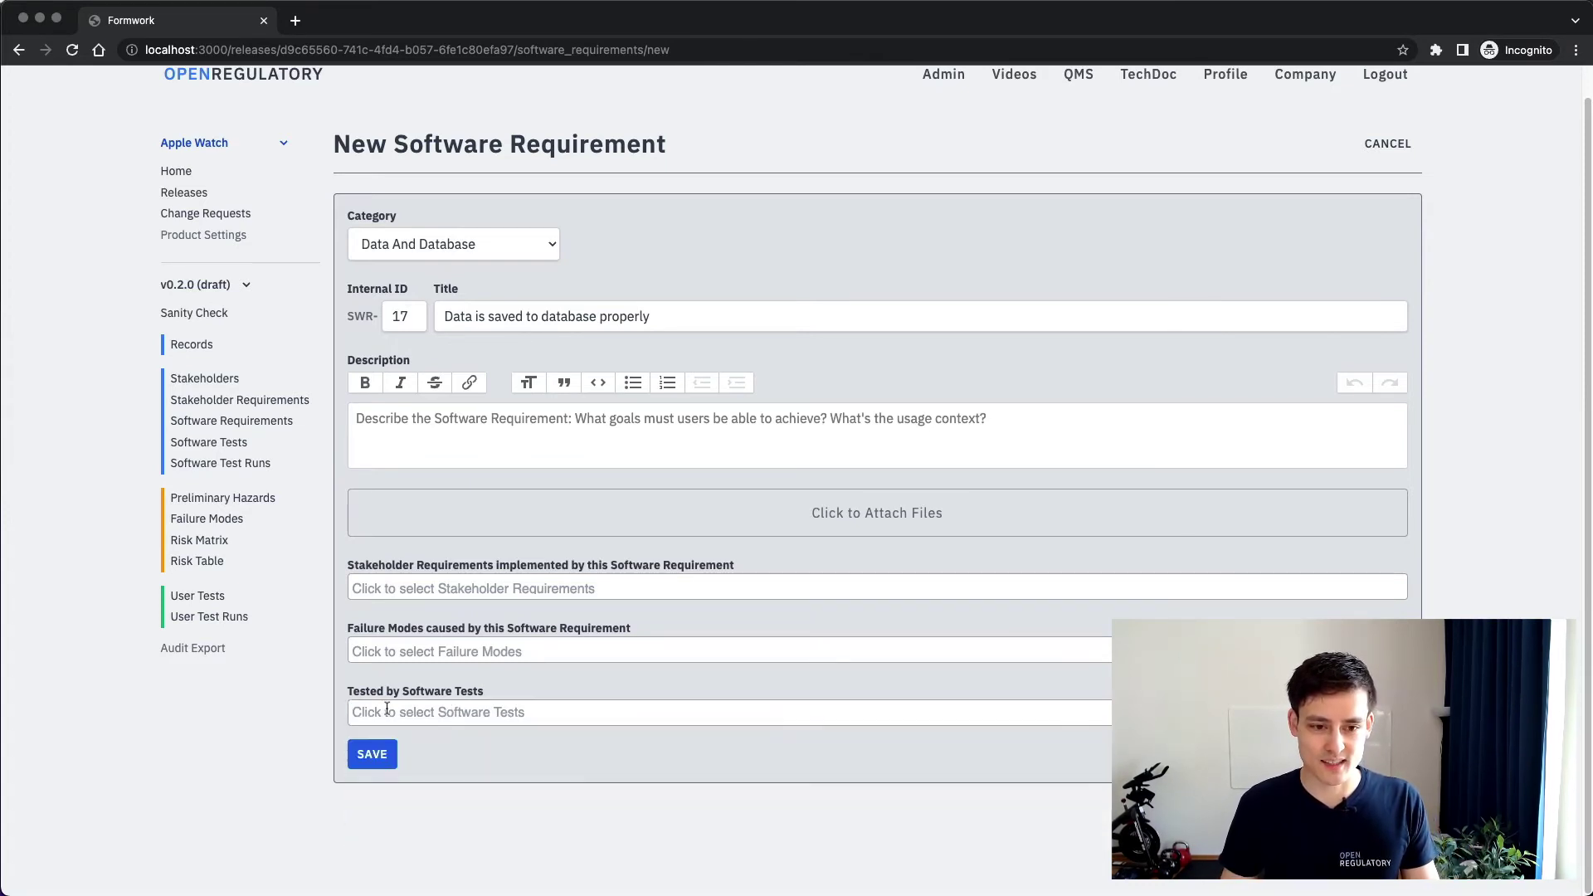
left_click(392, 712)
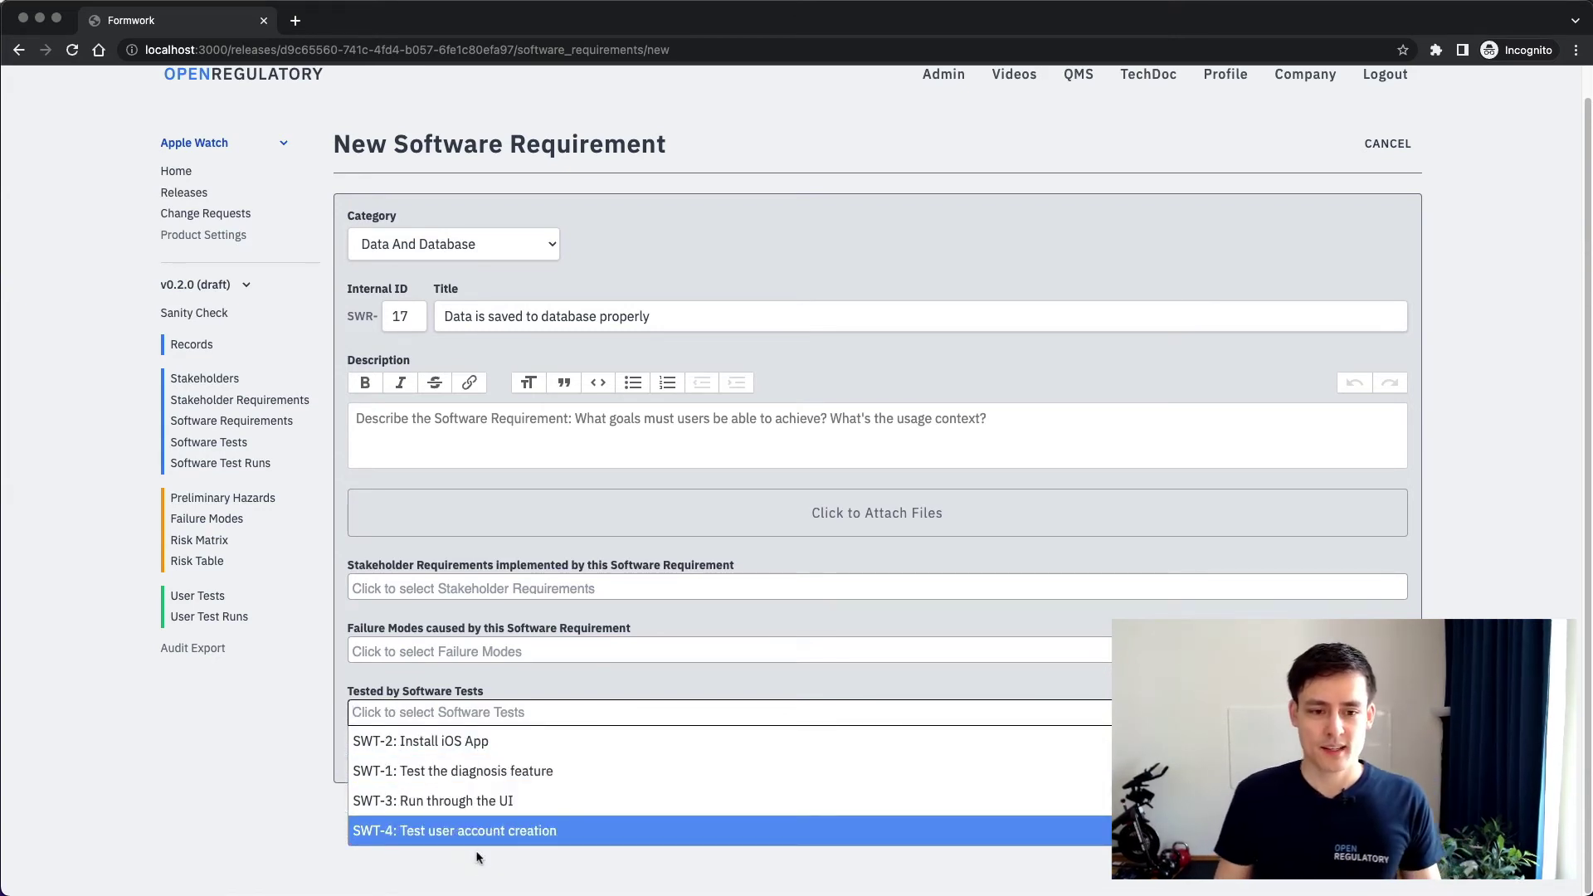
left_click(514, 802)
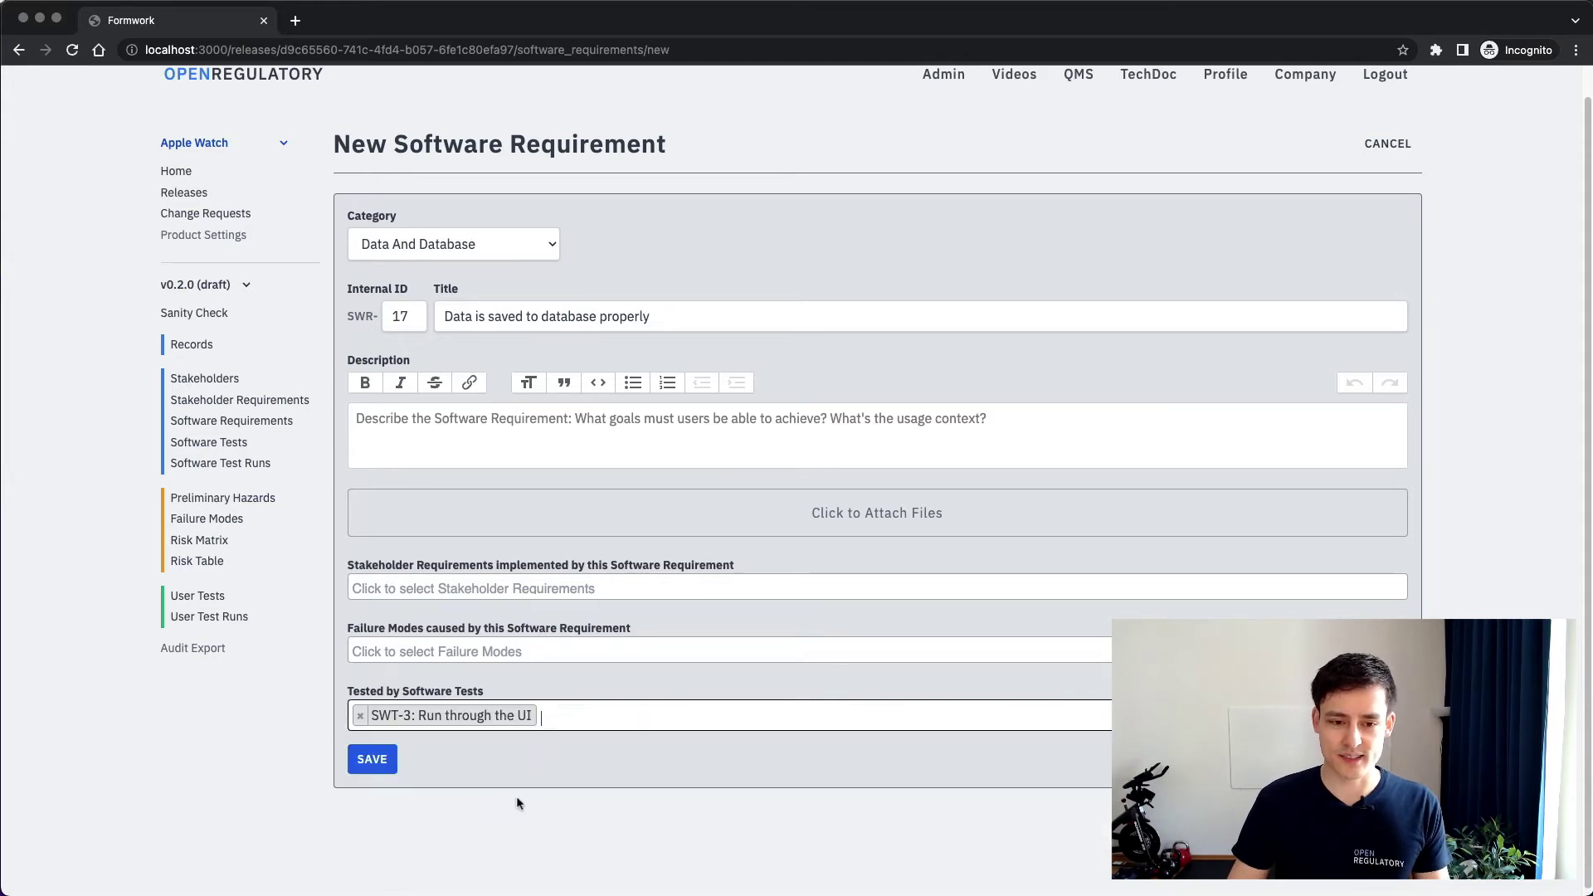
left_click(372, 759)
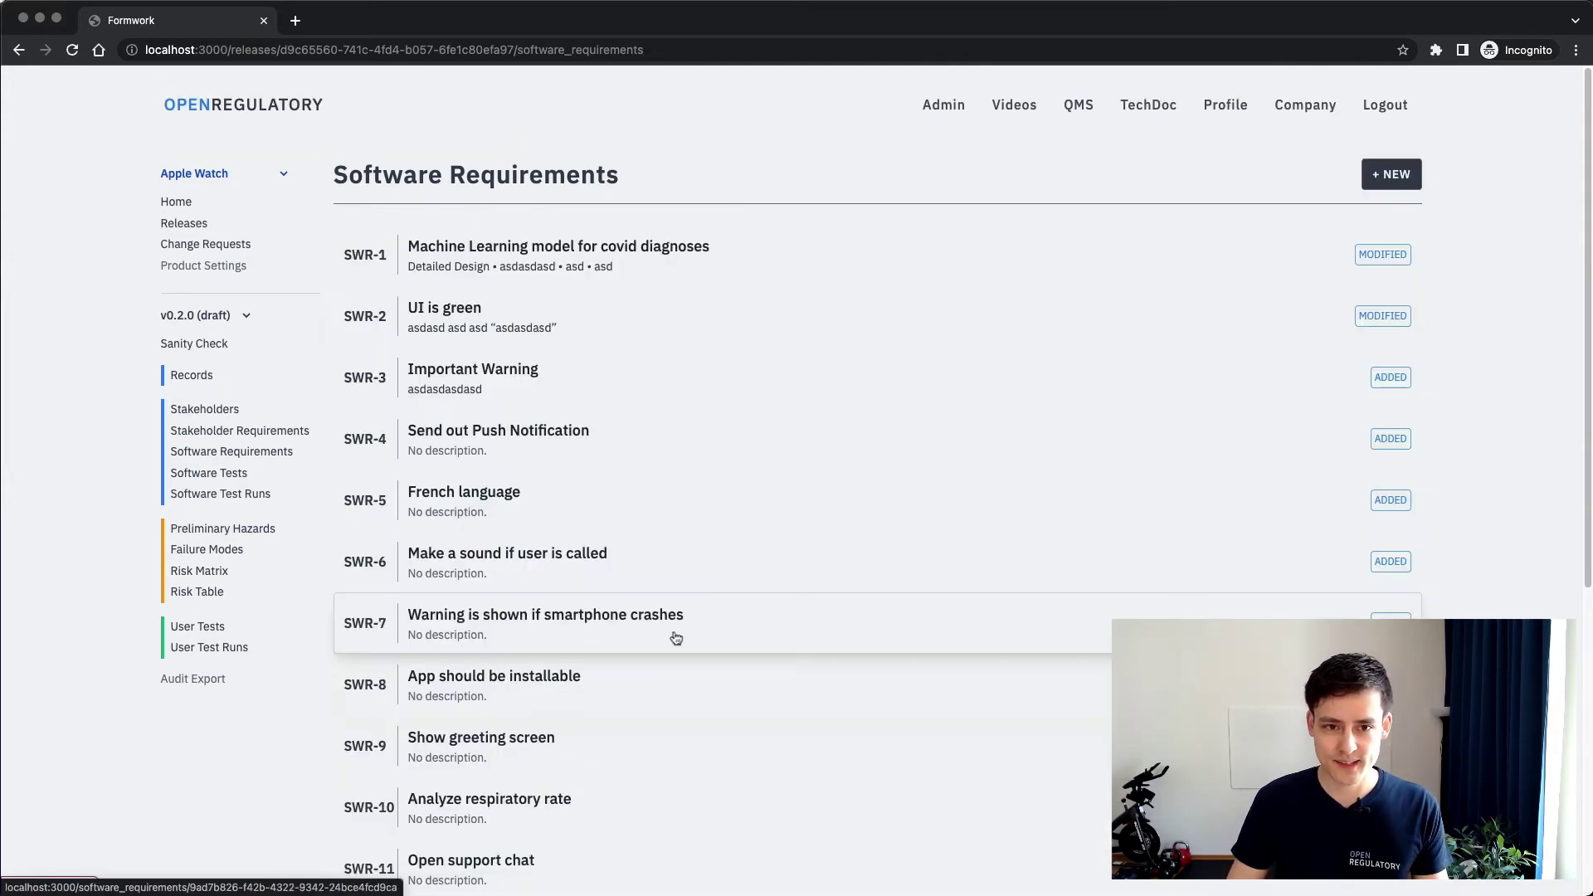
scroll(505, 667, "down", 5)
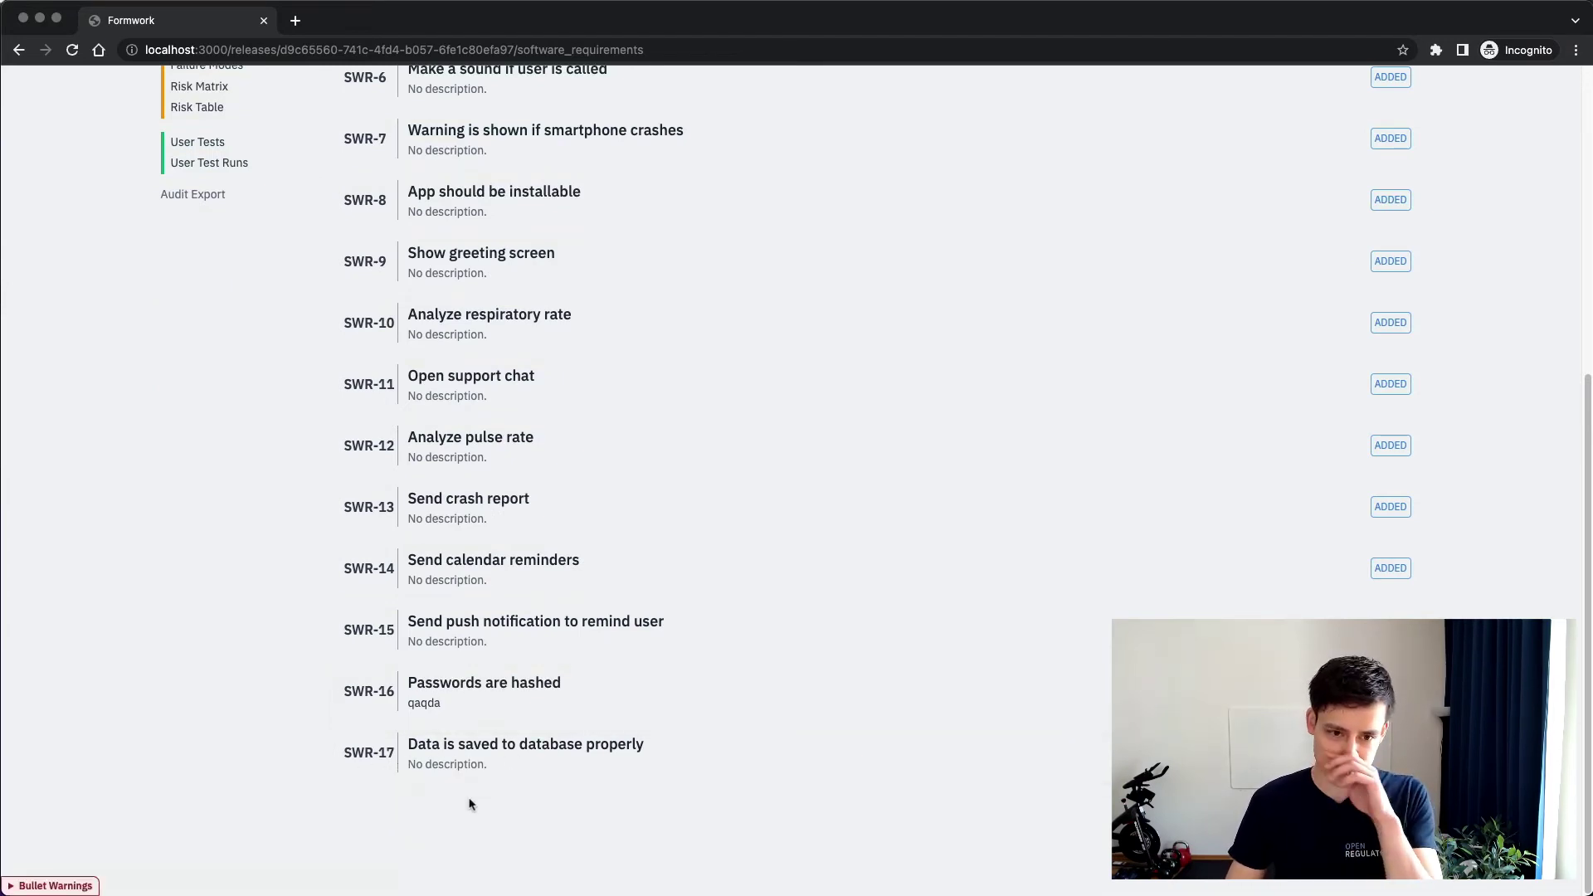
left_click(514, 761)
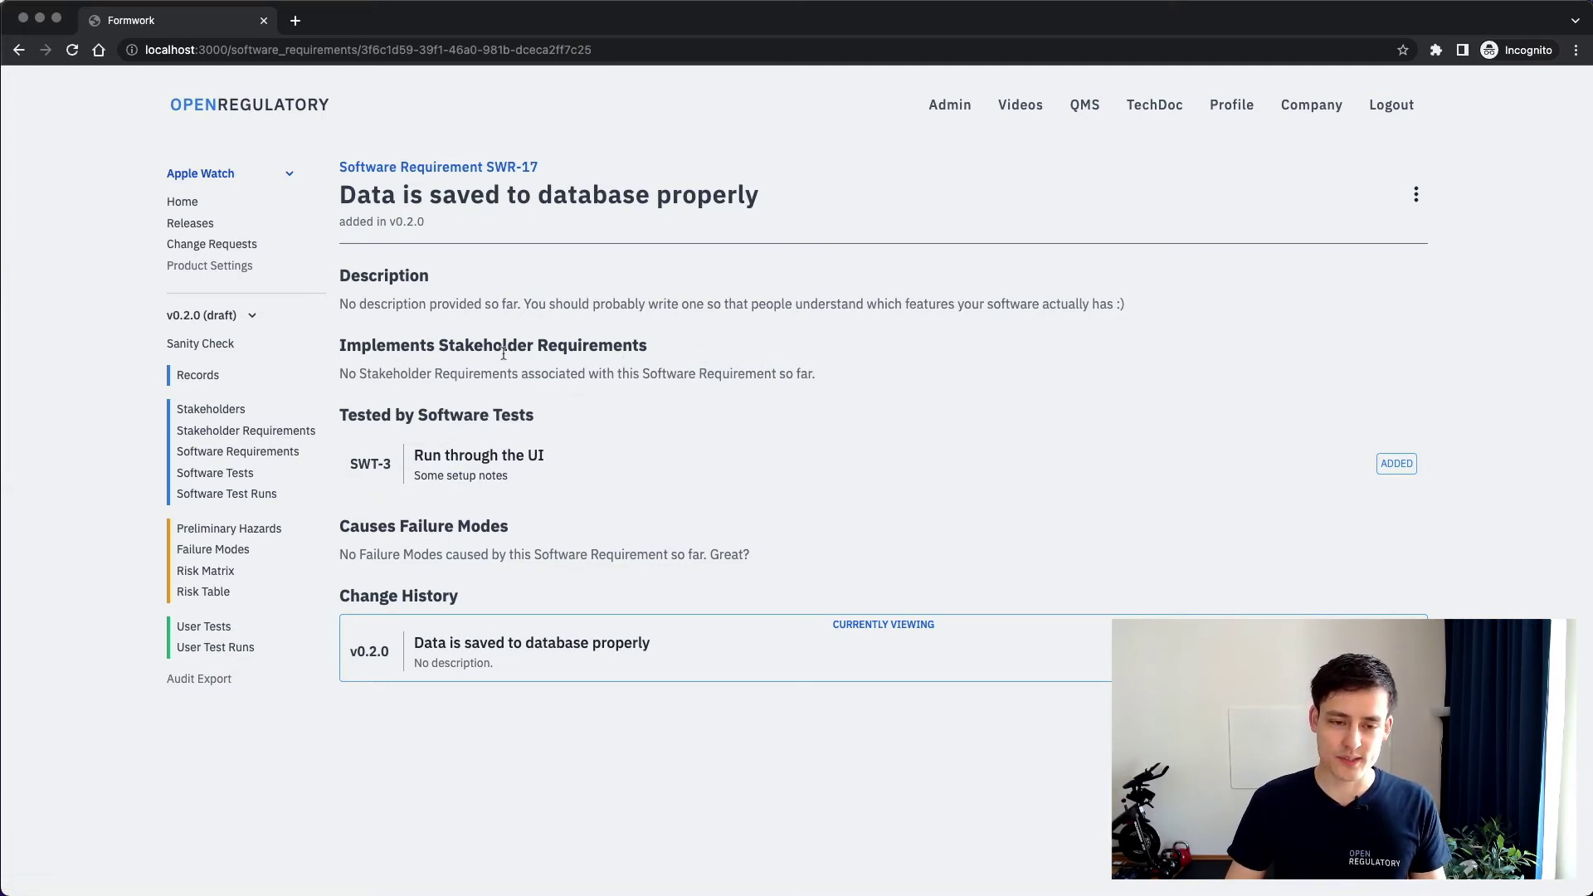
key("super+Left")
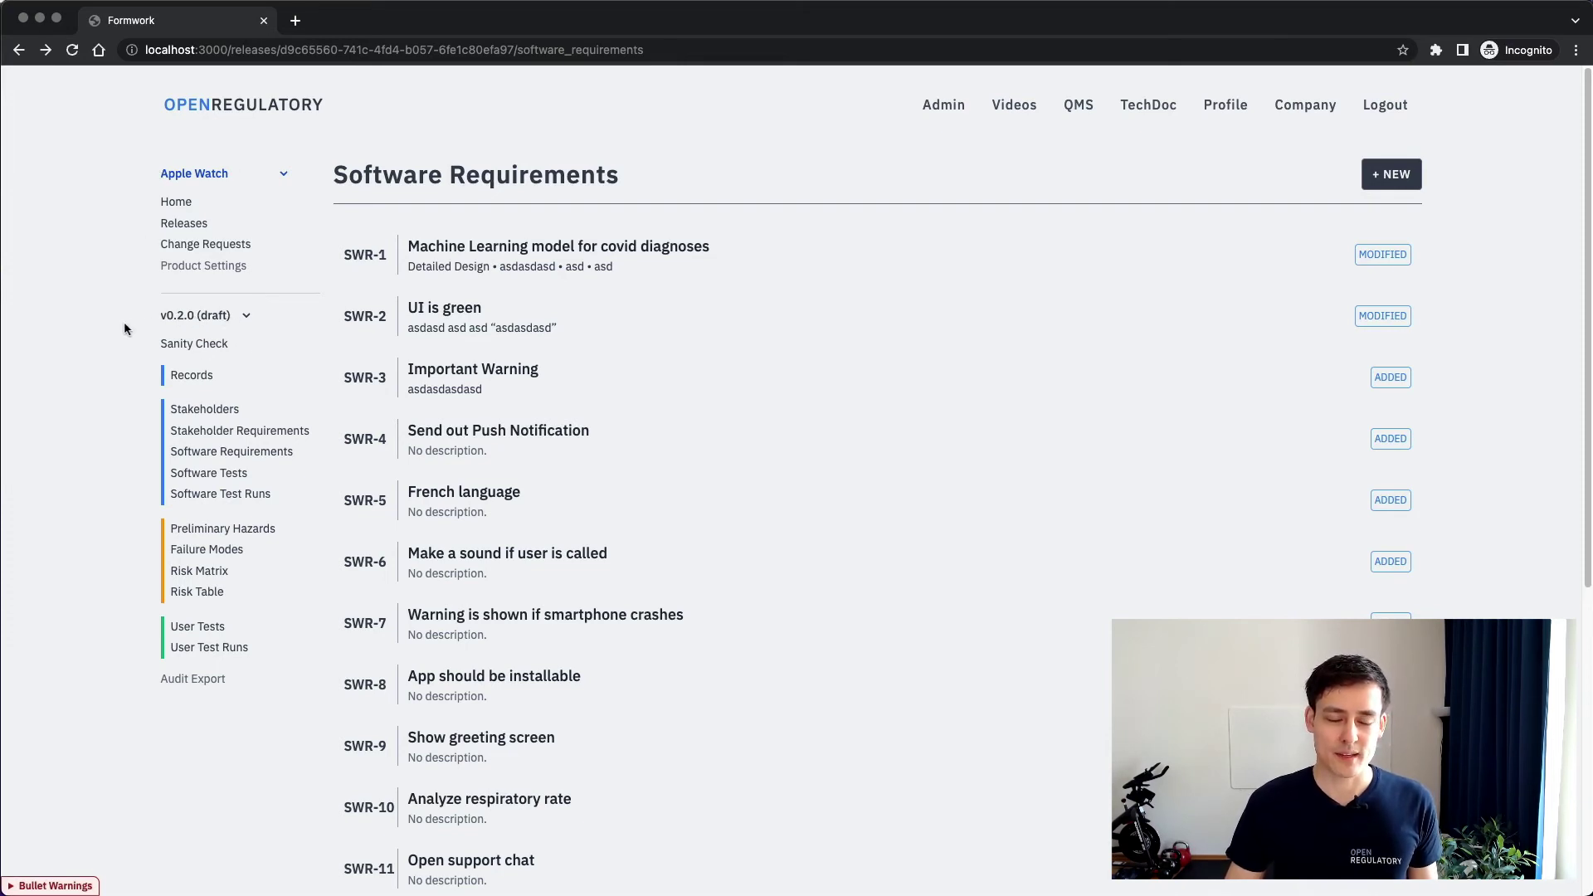
scroll(120, 506, "down", 5)
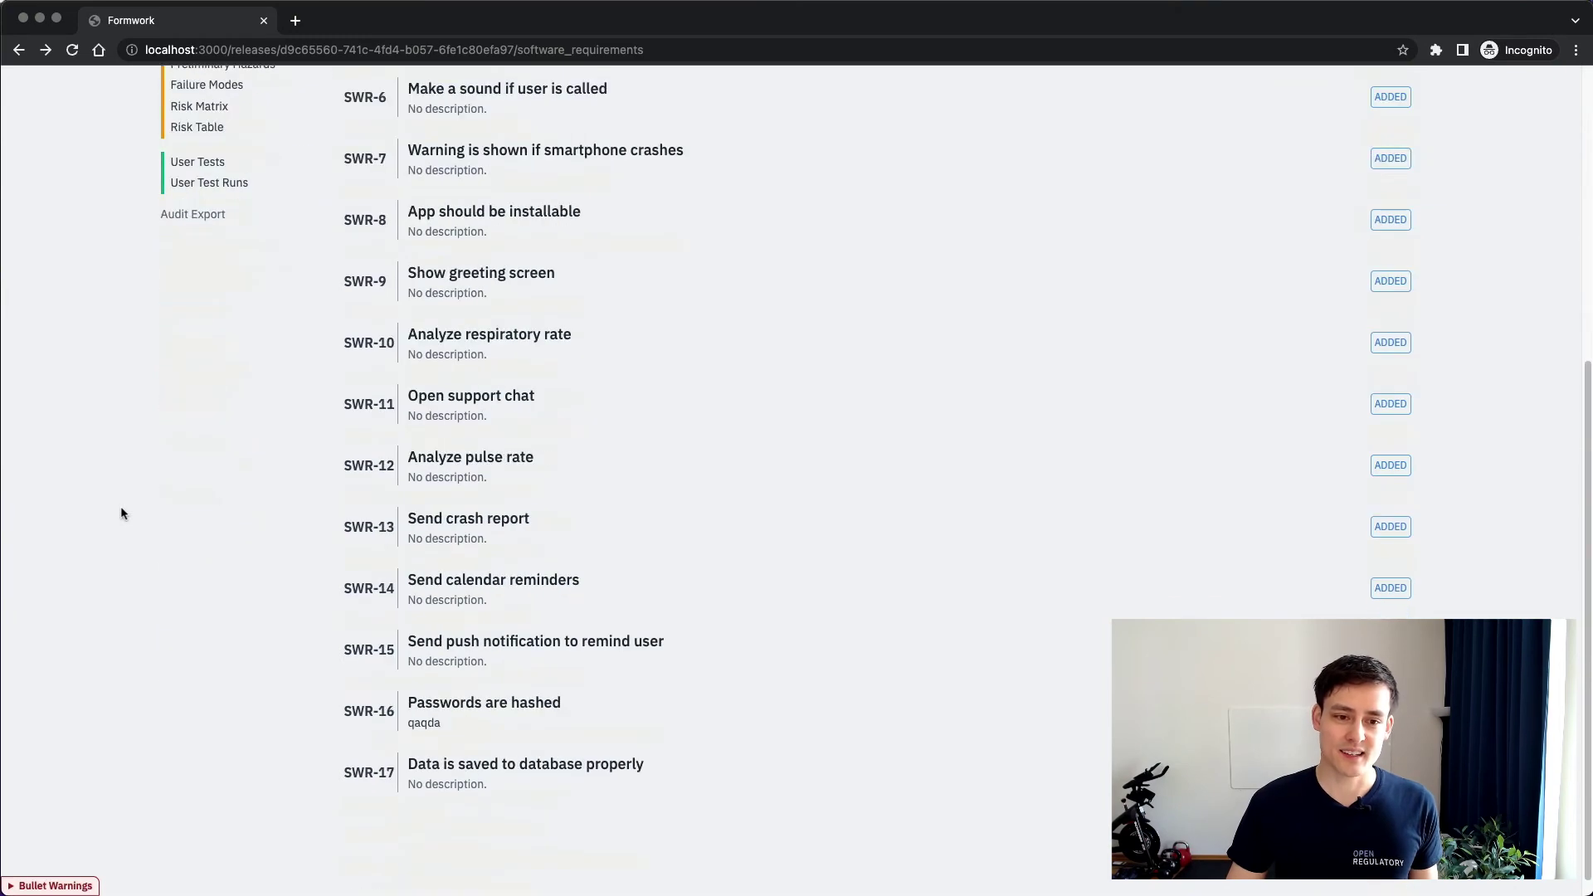
scroll(117, 513, "up", 5)
scroll(118, 514, "down", 5)
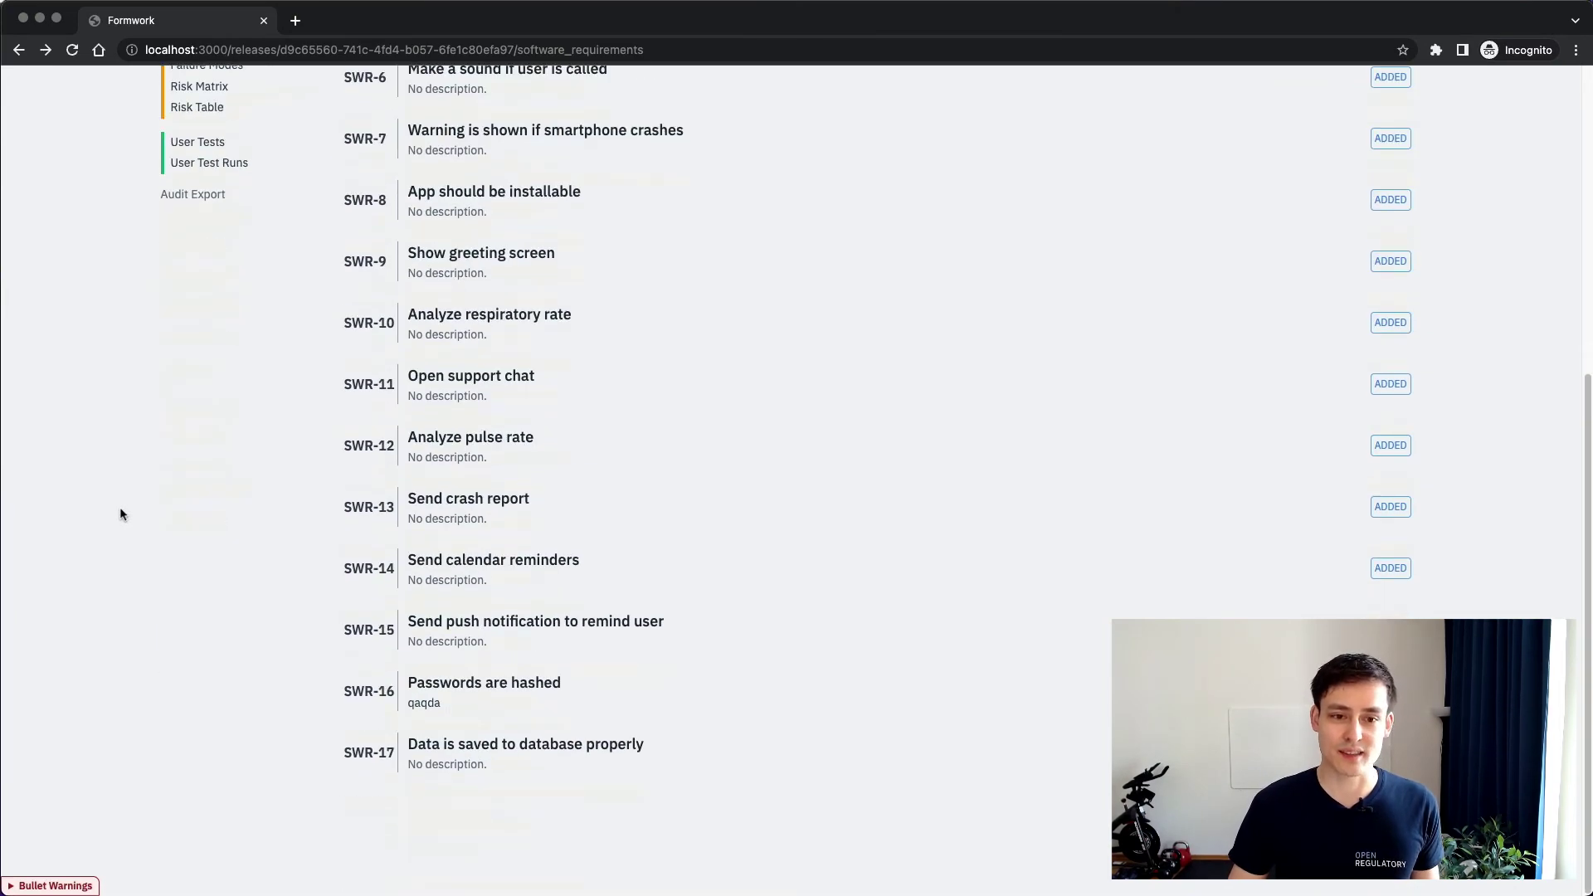
scroll(163, 518, "up", 5)
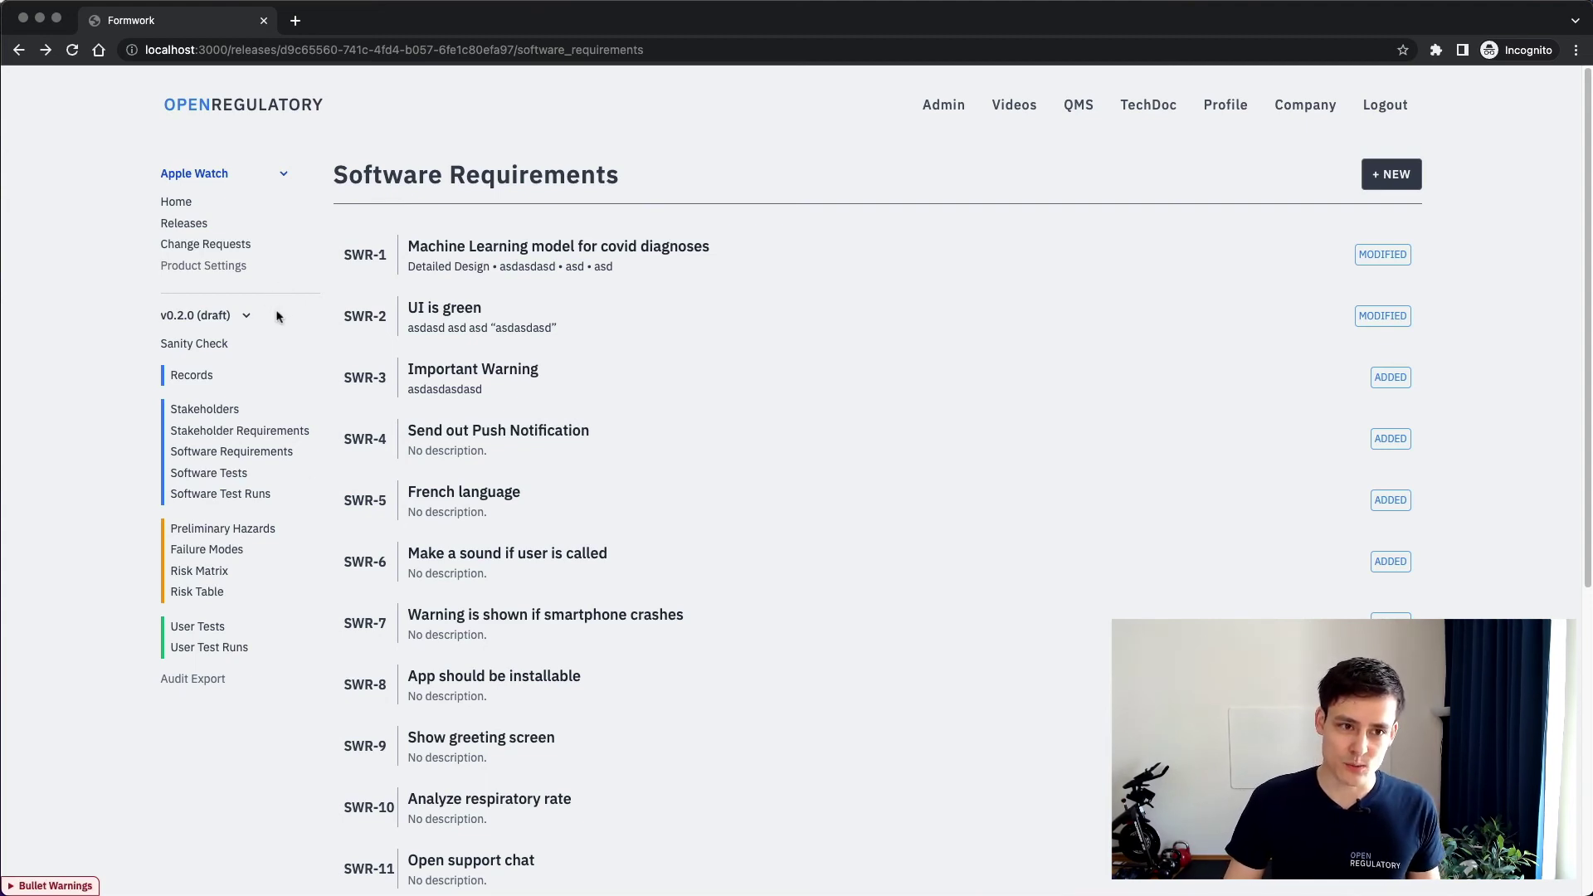
Step: Switch to release v0.1.0 and view its Software Requirements list
left_click(246, 315)
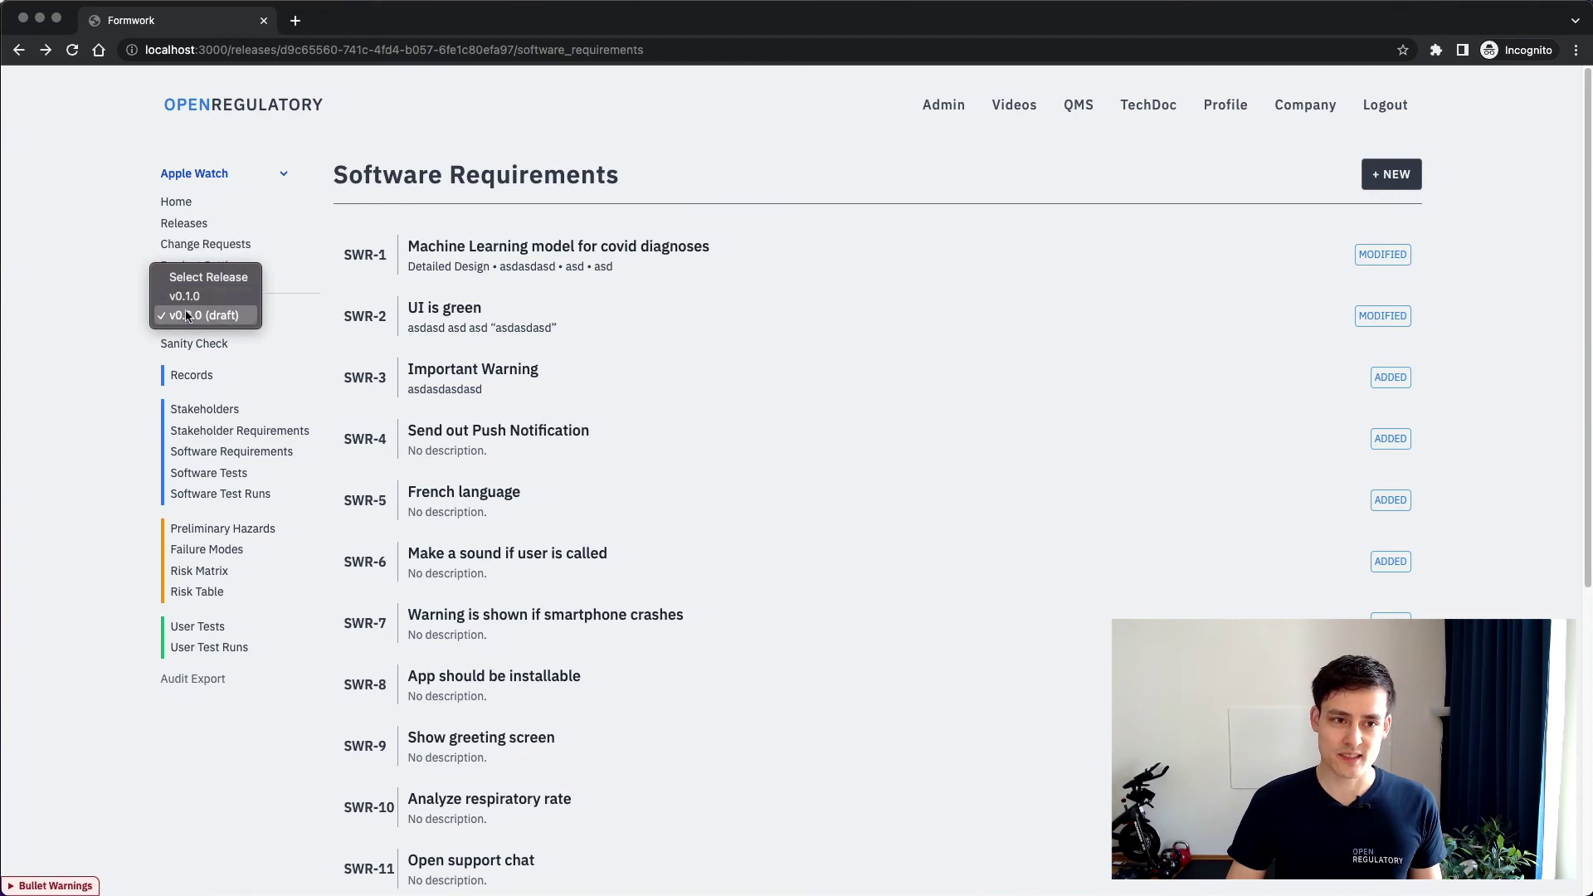
left_click(207, 298)
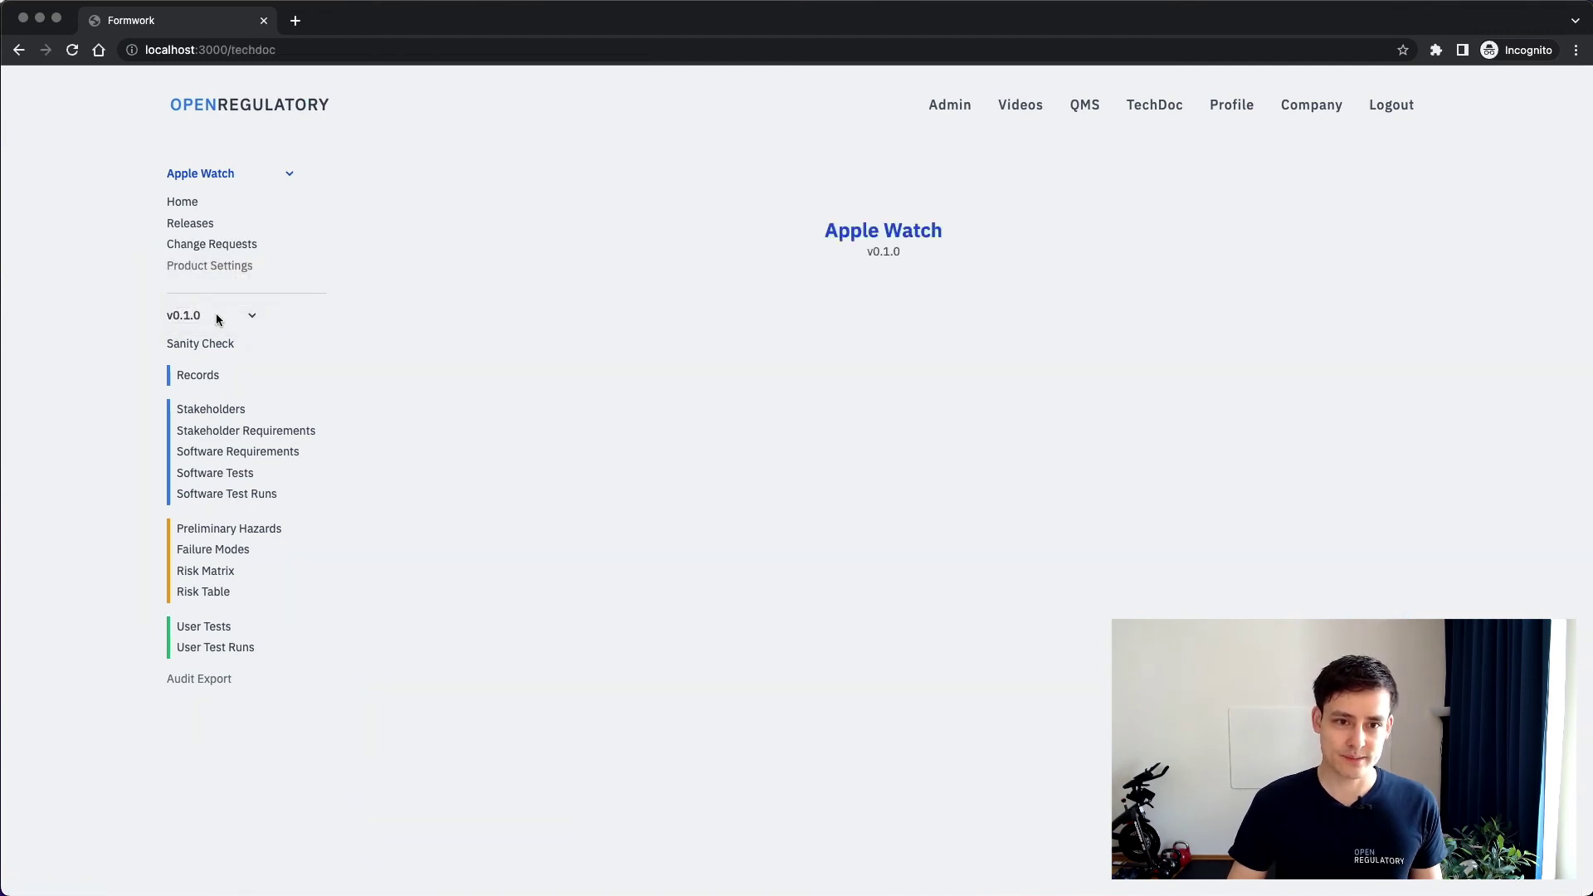
left_click(218, 454)
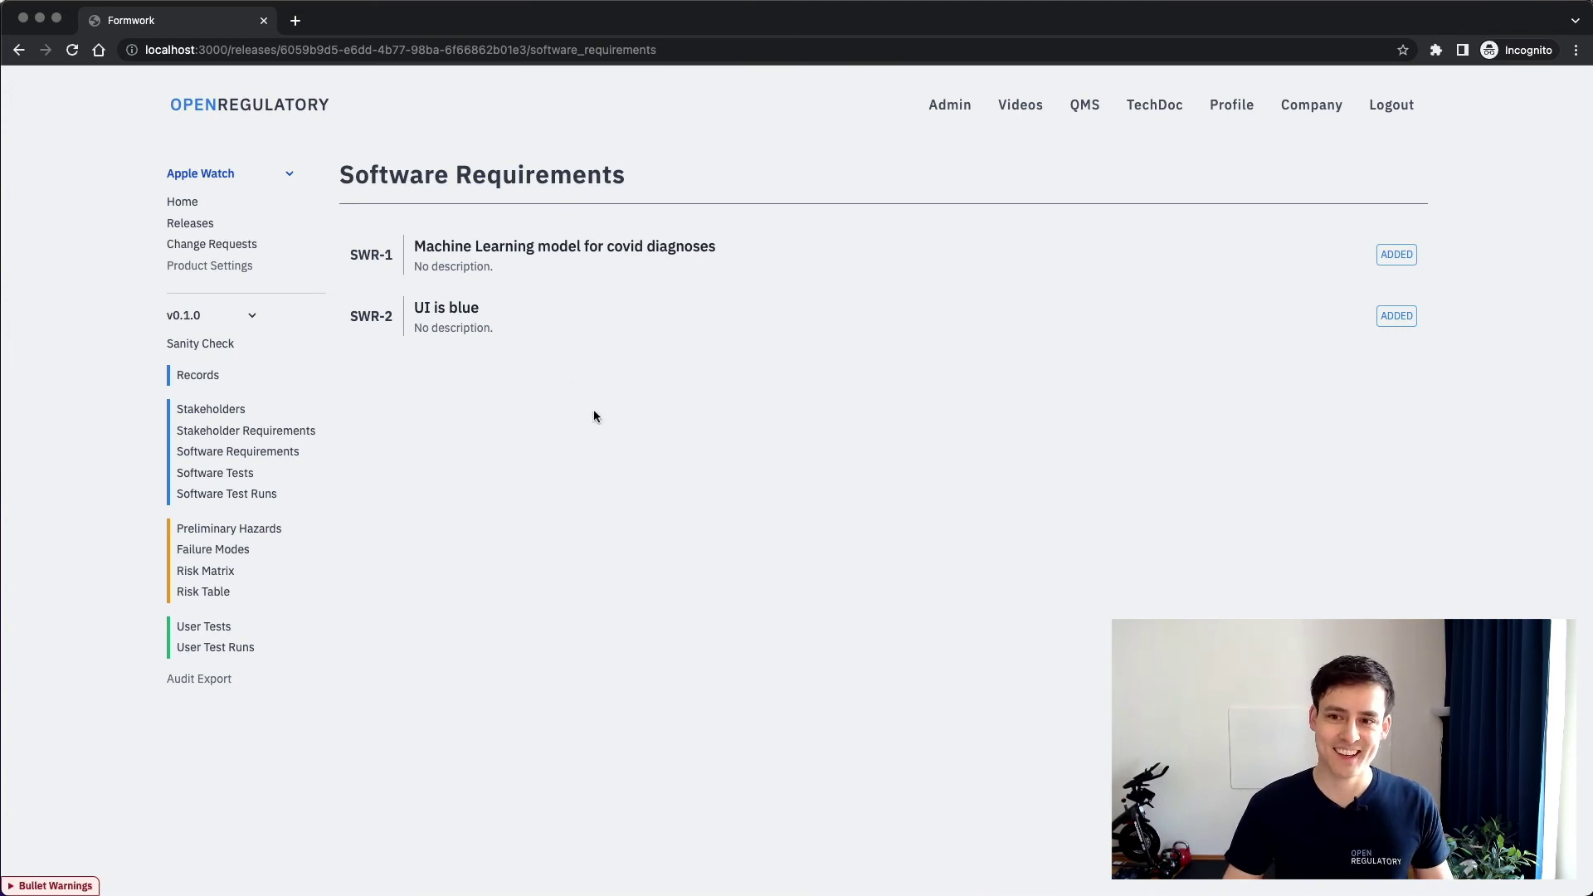
left_click(509, 272)
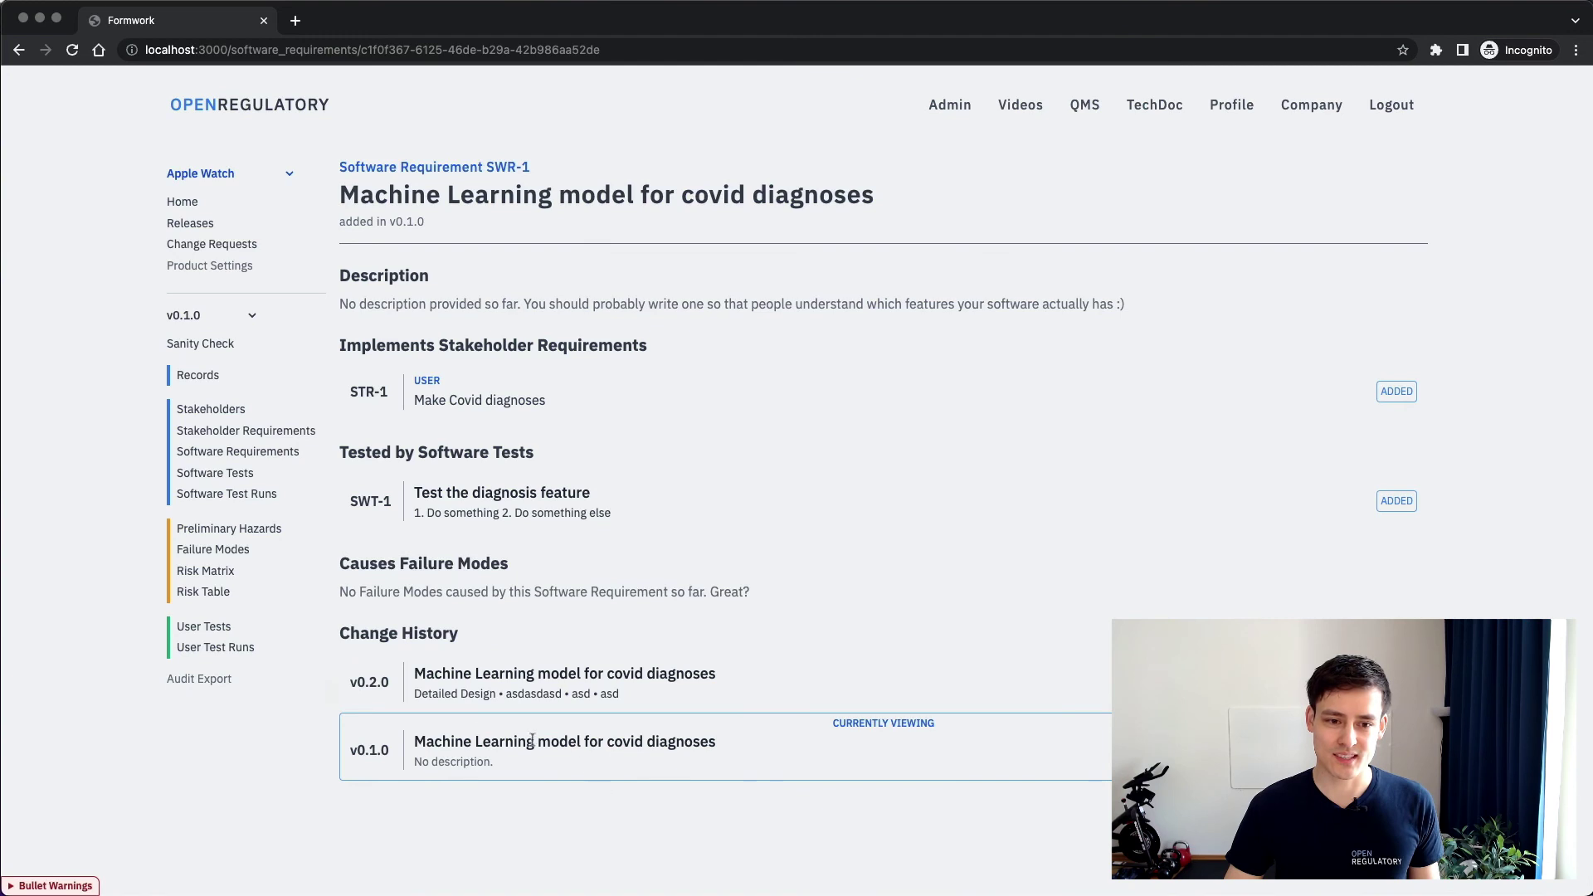
double_click(362, 750)
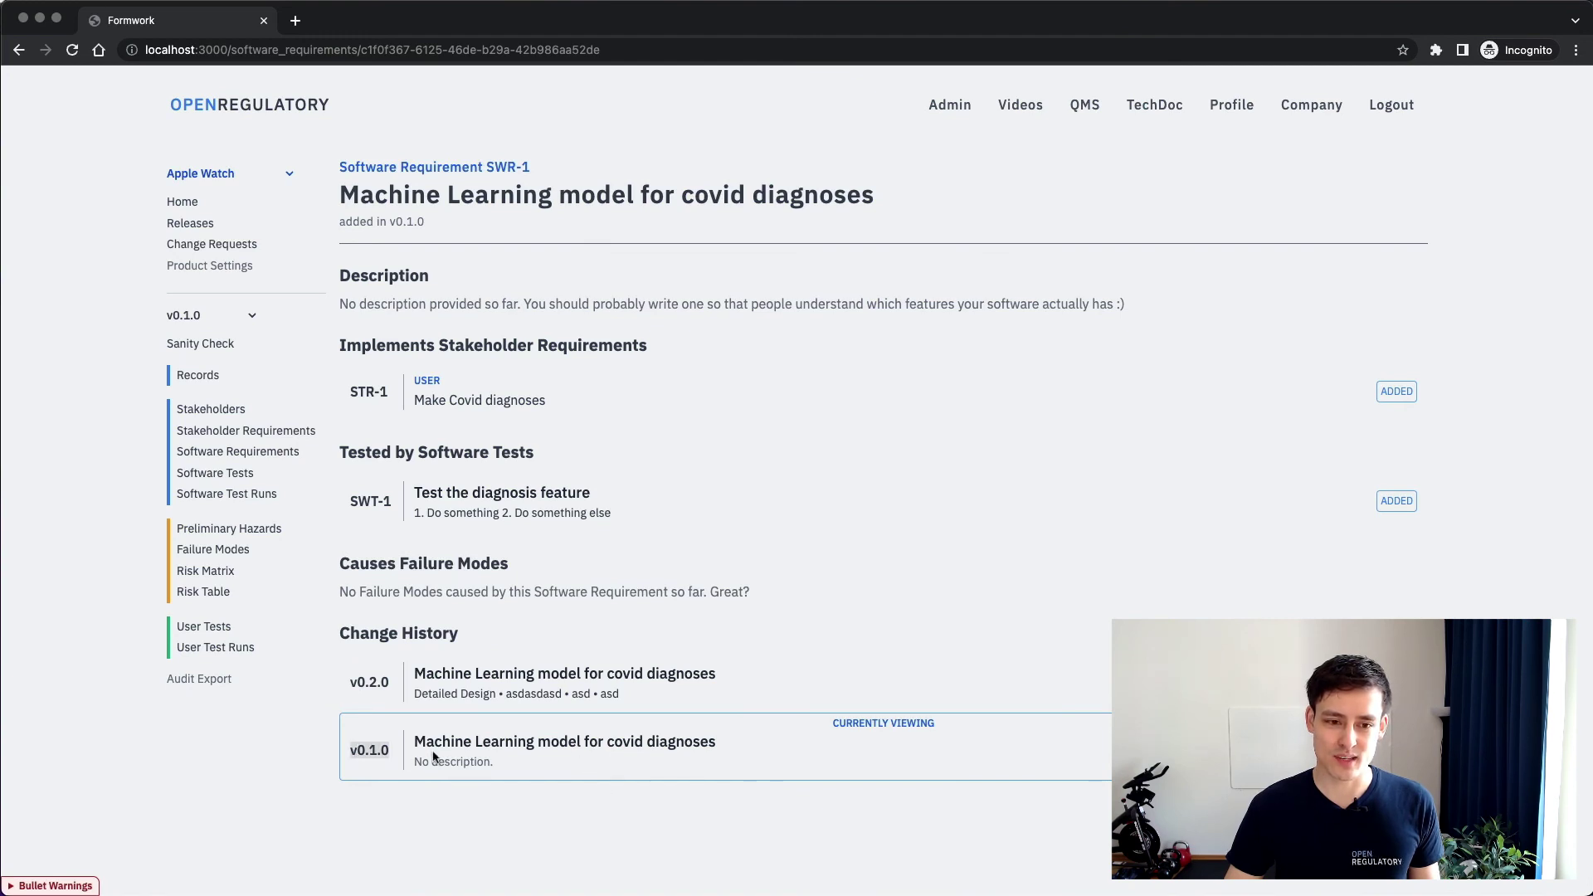
left_click(372, 752)
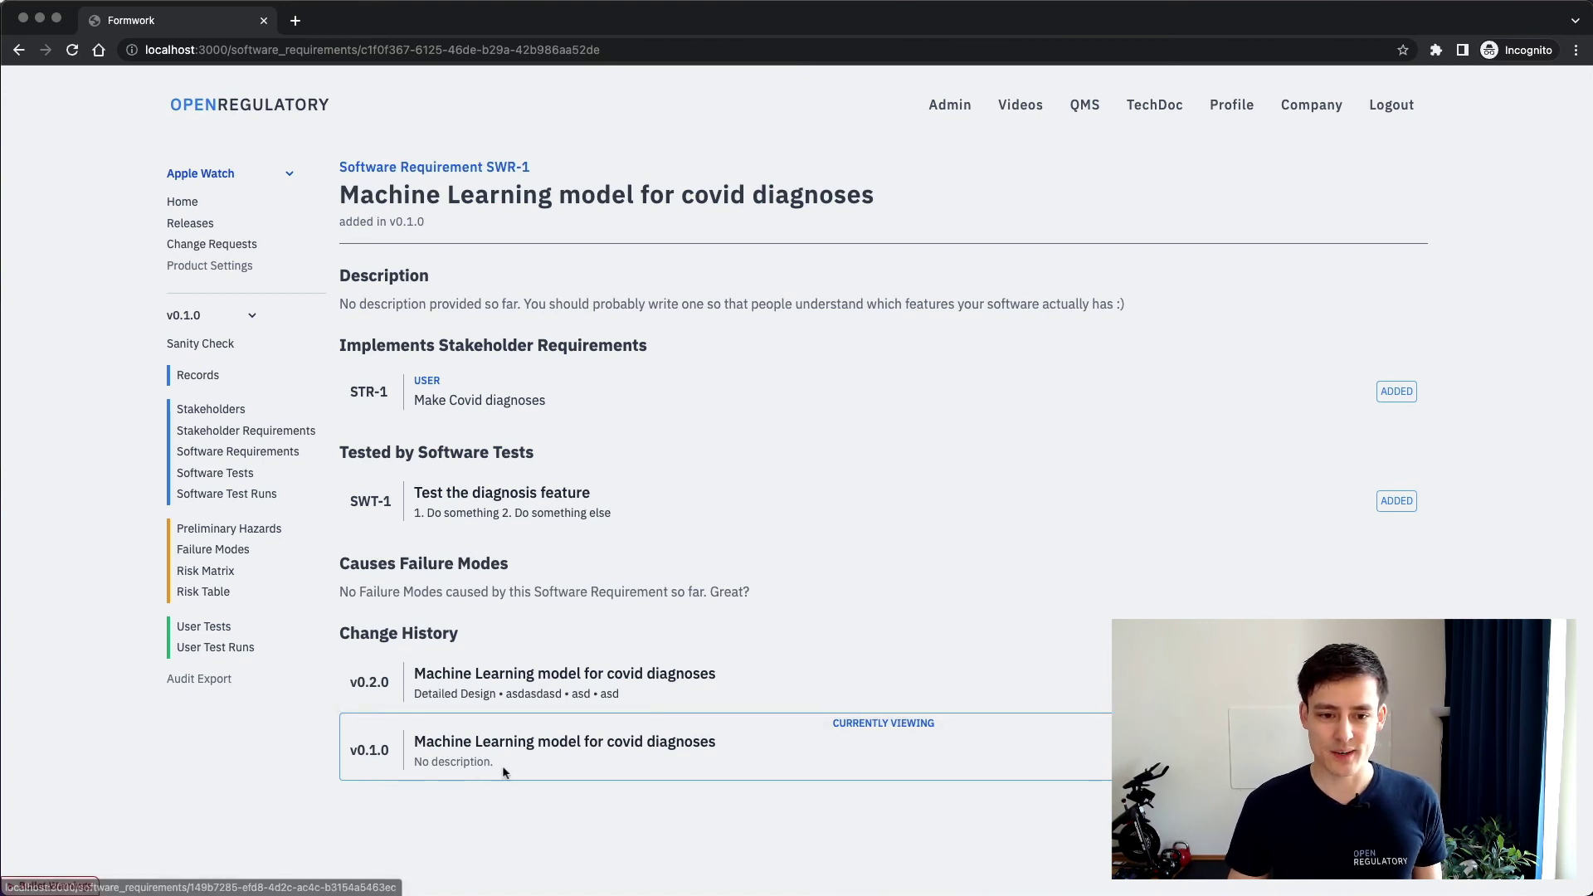
Step: Inspect SWR-1's v0.2.0 version, then return to the v0.2.0 Software Requirements list
left_click(558, 692)
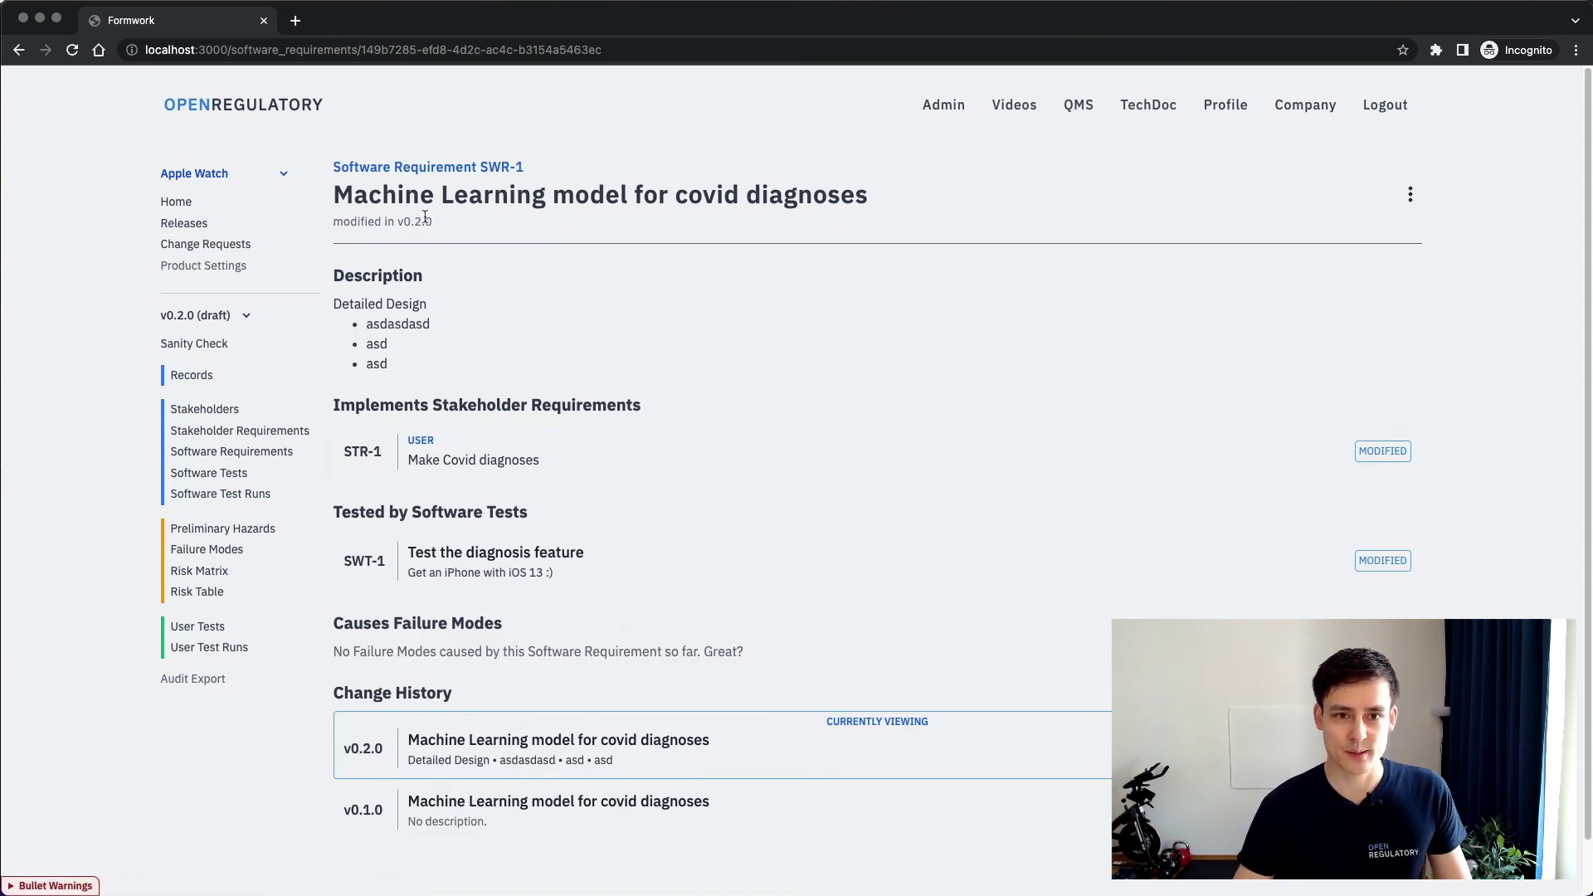
mouse_move(354, 277)
left_mouse_down()
mouse_move(345, 298)
mouse_move(428, 359)
mouse_move(419, 370)
mouse_move(350, 308)
left_mouse_up()
left_click(357, 275)
double_click(366, 222)
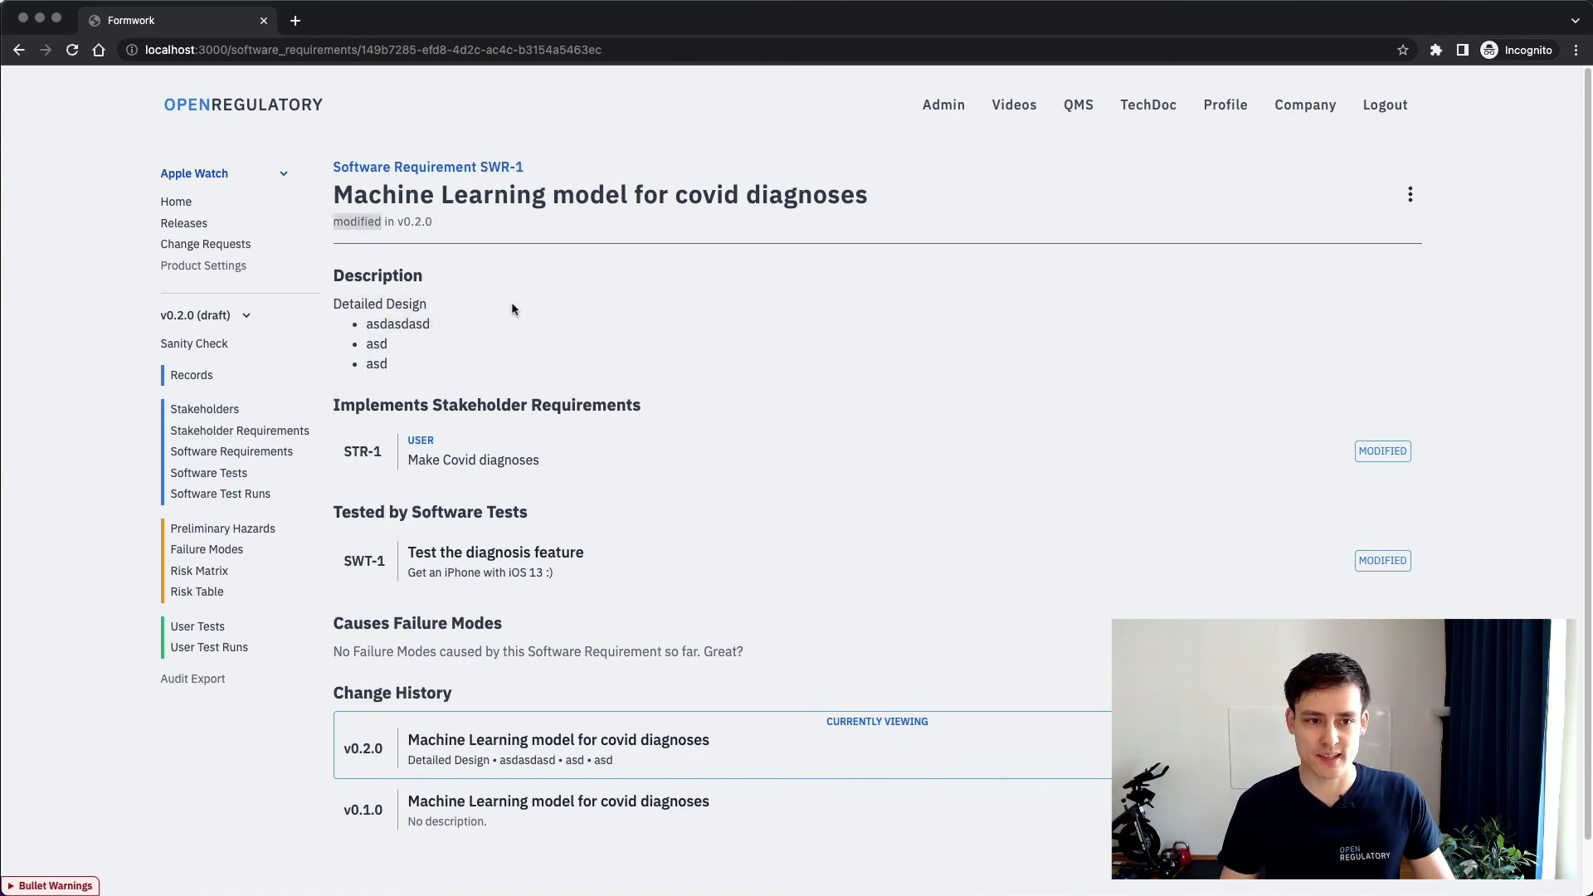
left_click(479, 334)
left_click(248, 457)
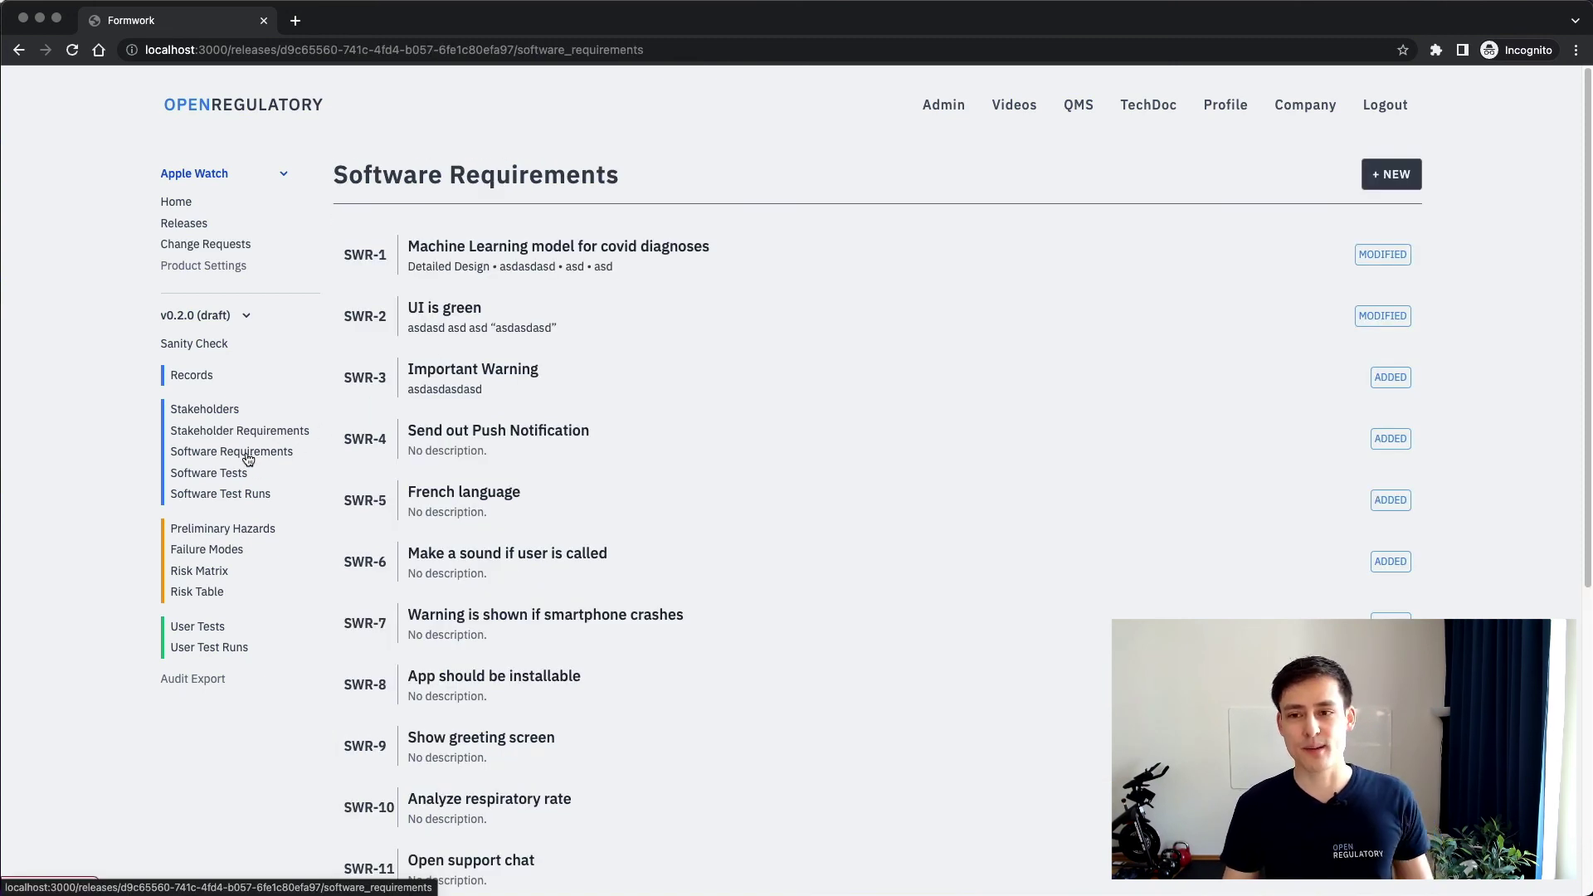